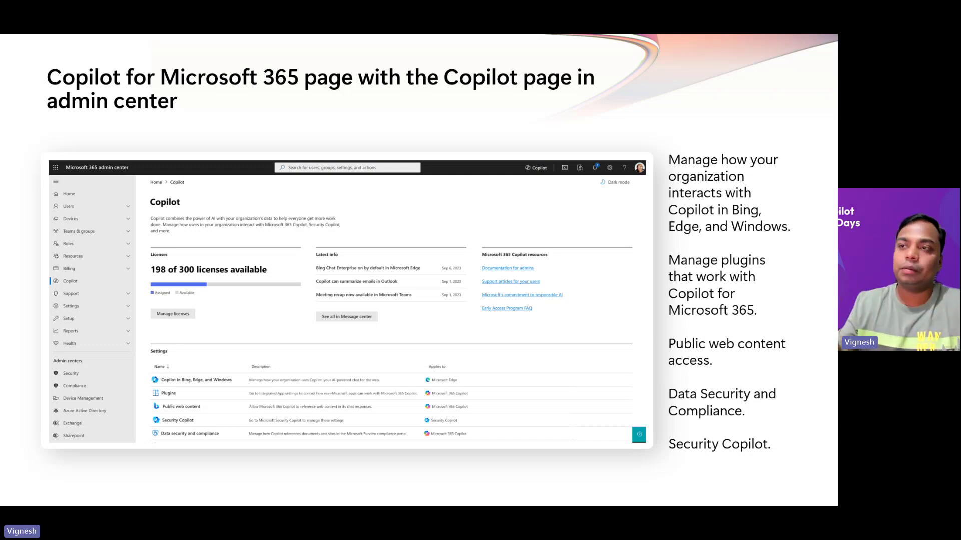
Step: End the slide show and switch to the Copilot for Microsoft 365 usage report in Chrome
key(Escape)
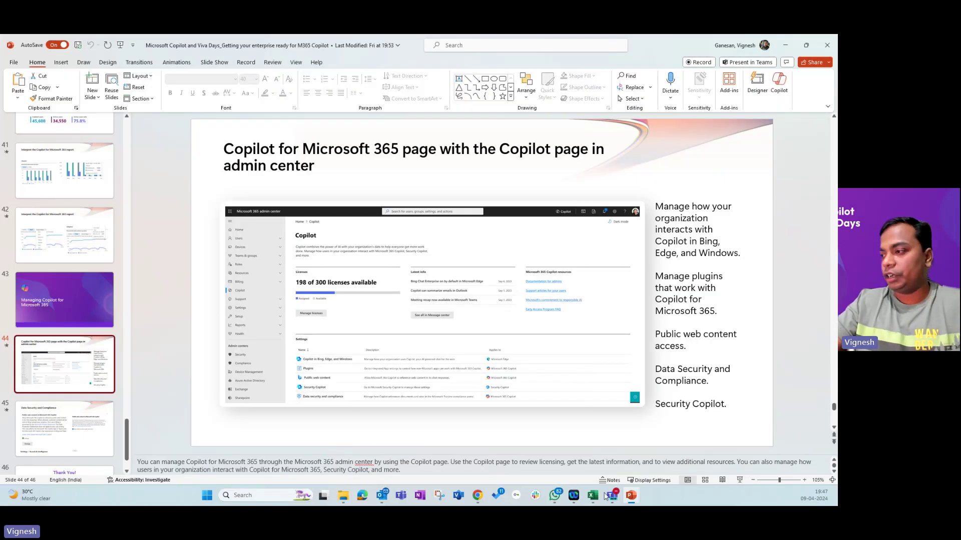
mouse_move(477, 497)
click(515, 434)
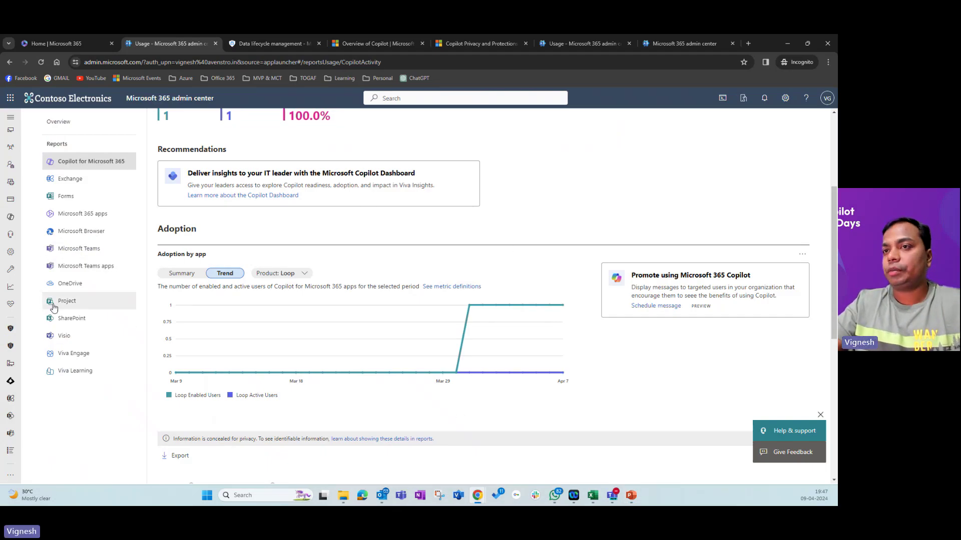
mouse_move(10, 252)
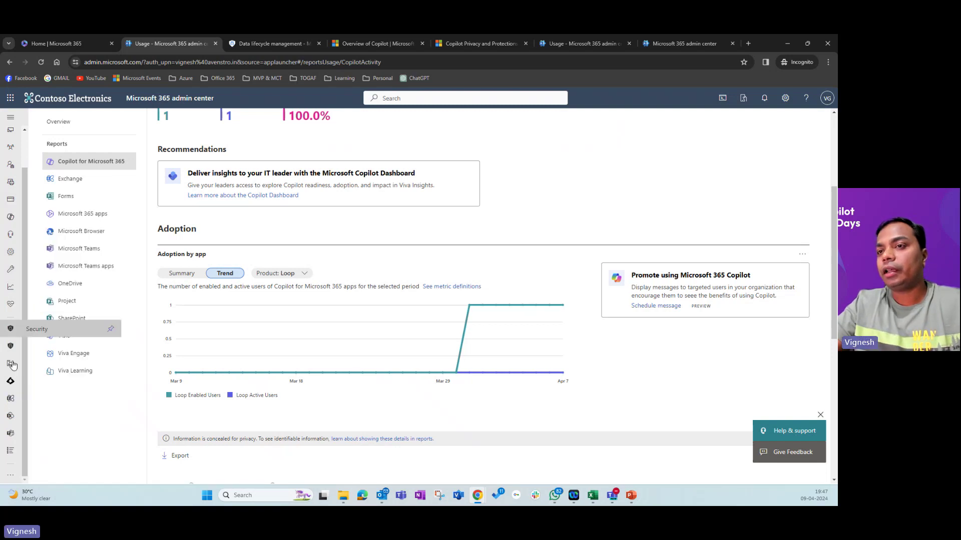
click(265, 46)
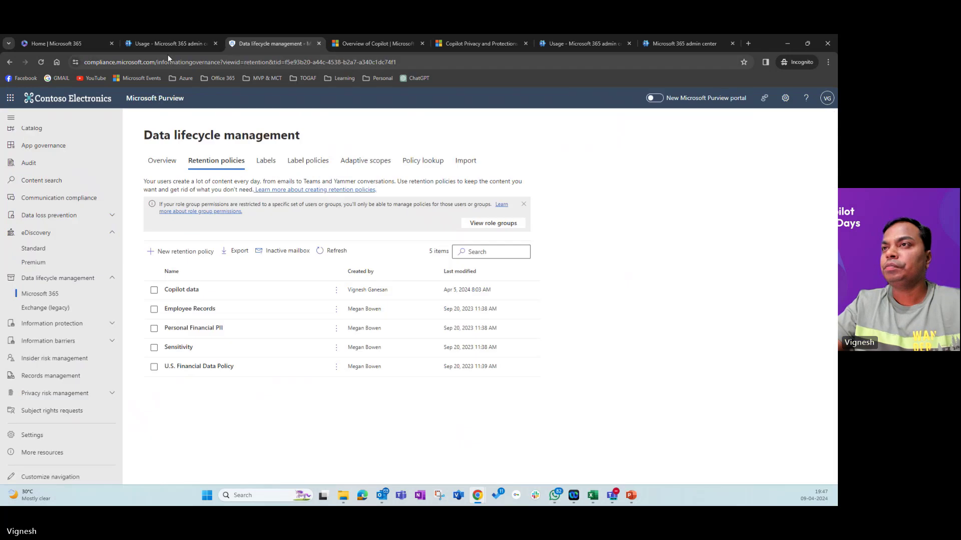
click(165, 48)
scroll(57, 185, up, 5)
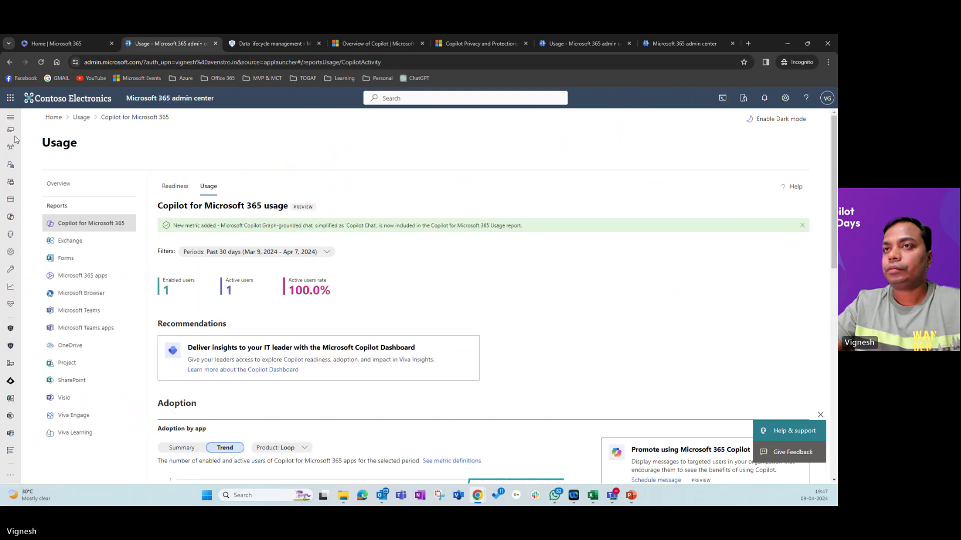
Step: Open the admin center's Copilot page and review its overview of license assignment, Message center info and resources
click(11, 118)
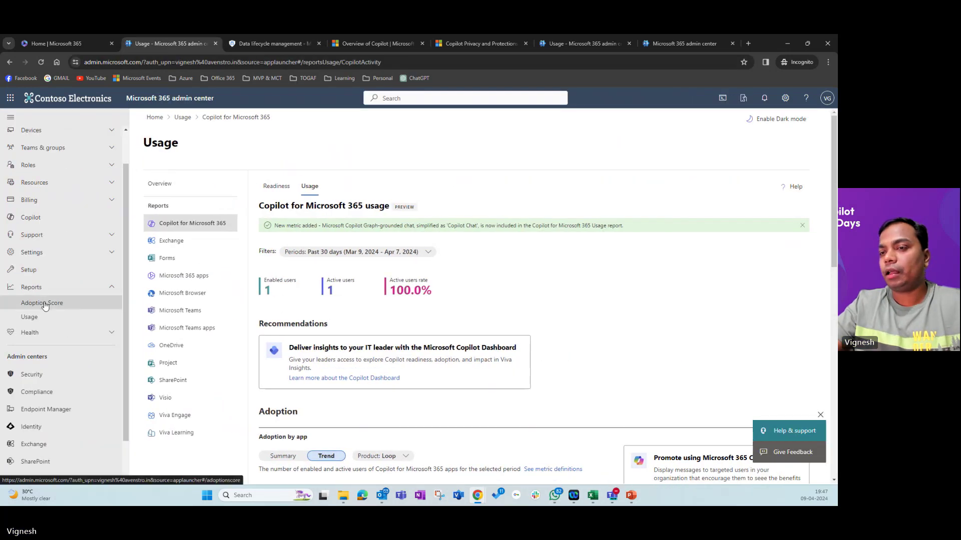
scroll(50, 300, up, 1)
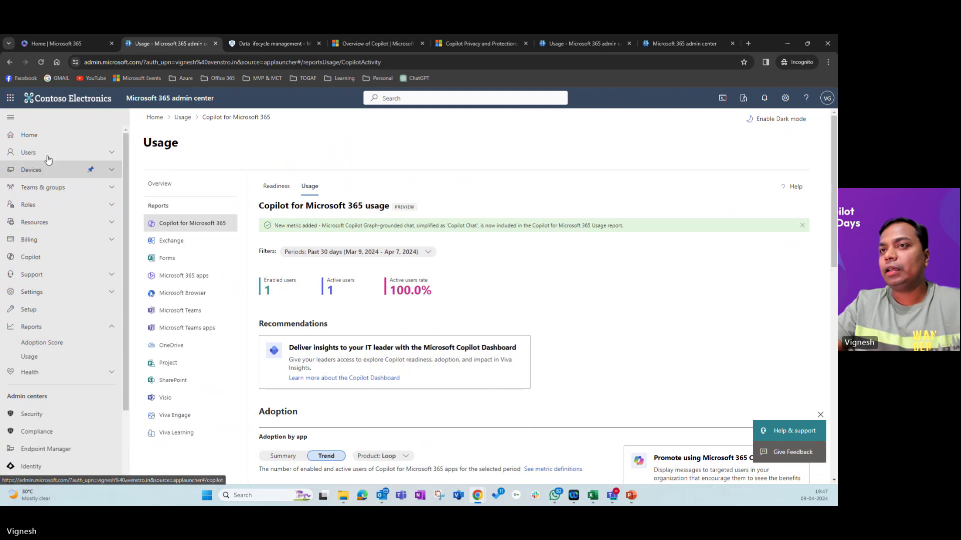
click(36, 139)
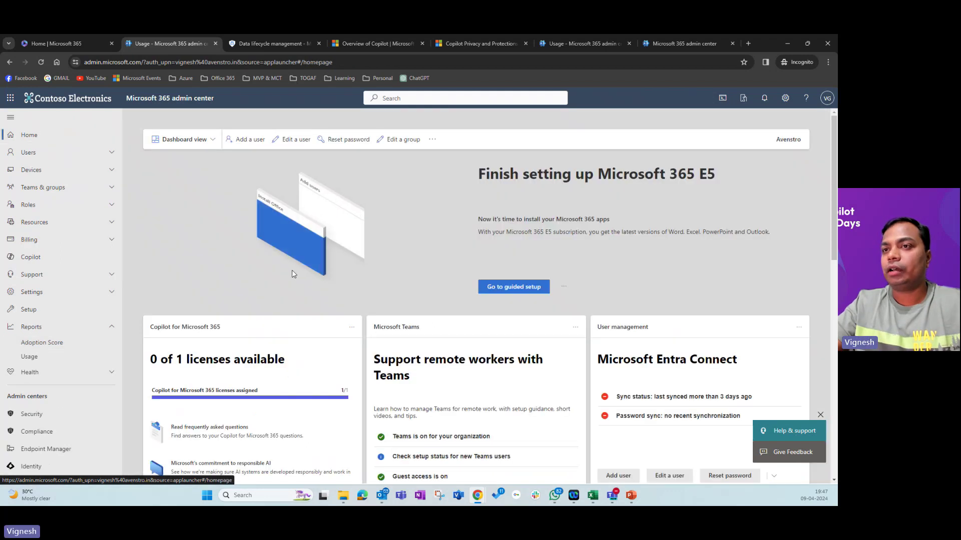
click(42, 258)
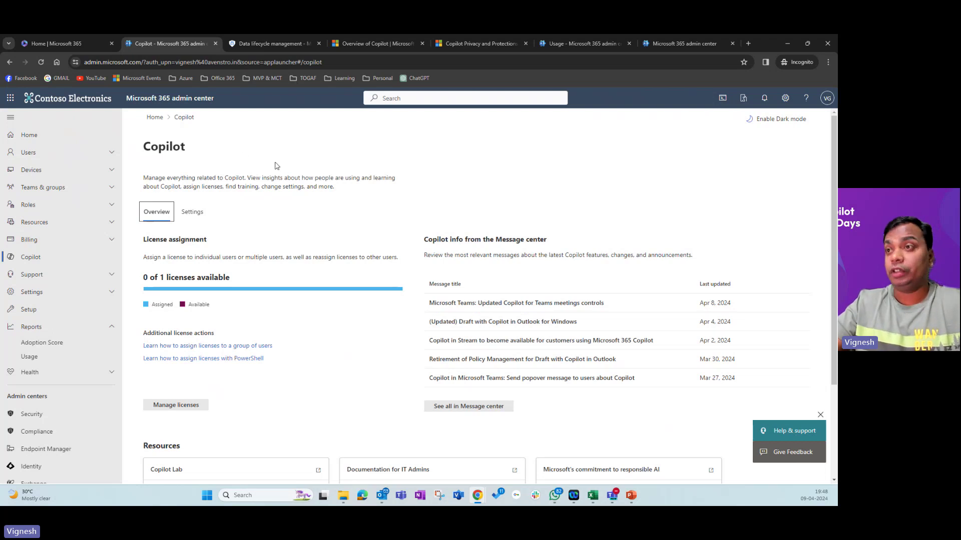
scroll(328, 237, down, 3)
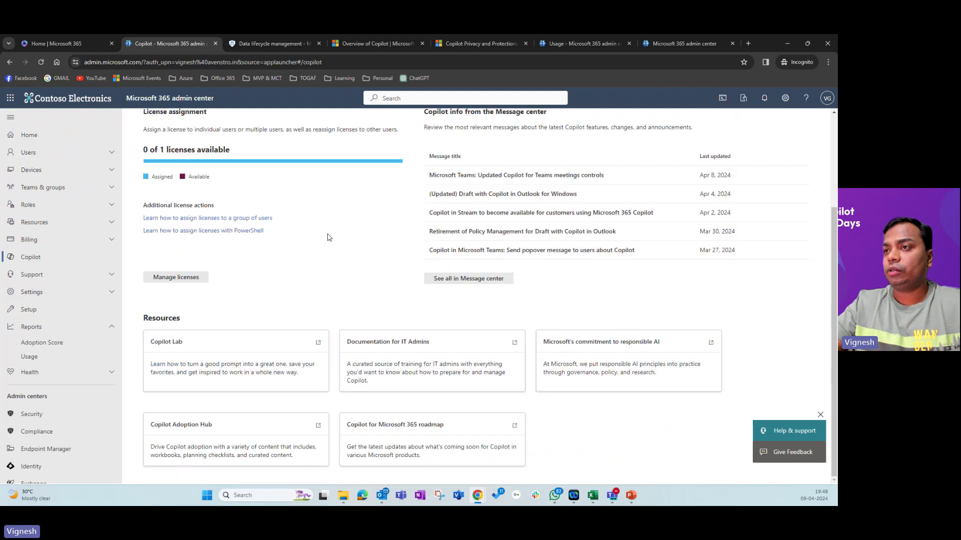
scroll(597, 368, up, 3)
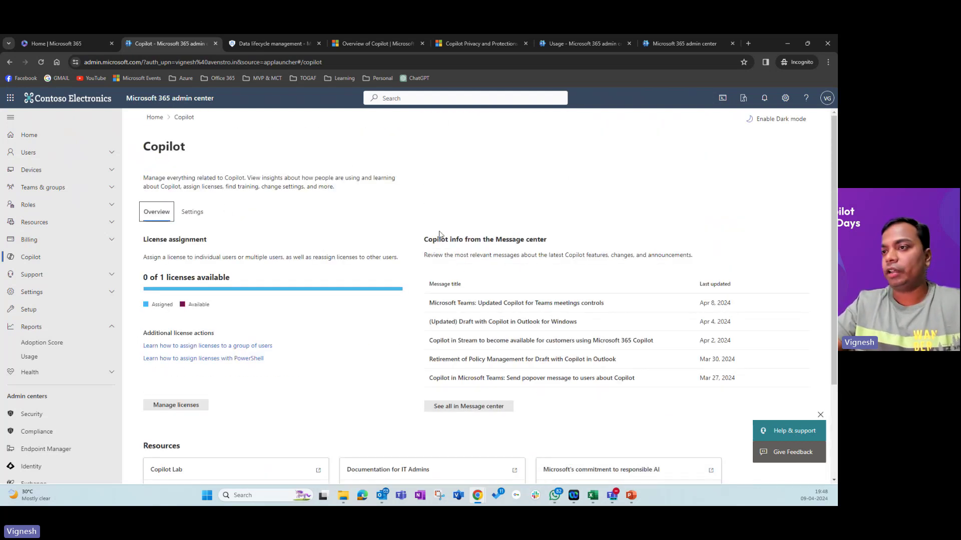
Step: In the Copilot settings, review the feedback logs details and the Copilot in Bing, Edge, and Windows details
click(185, 212)
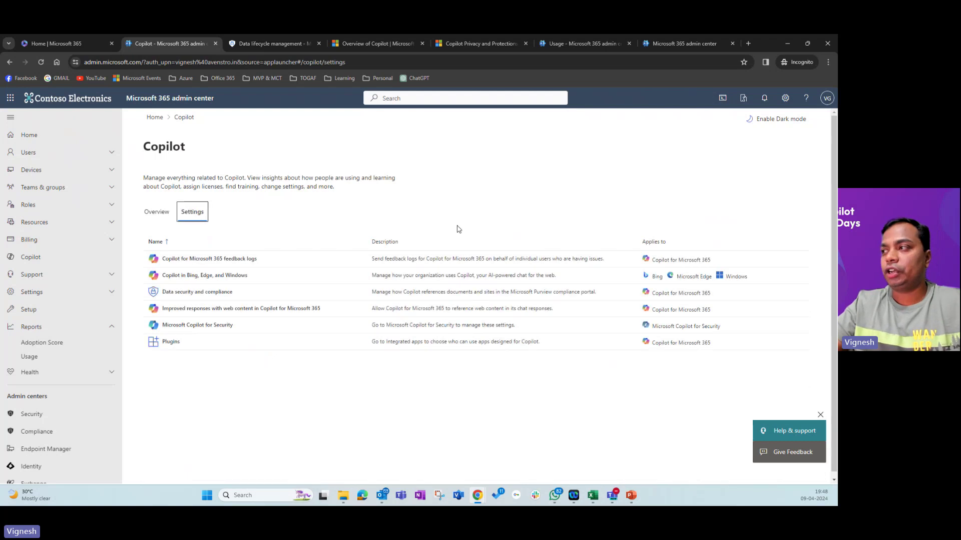
click(201, 260)
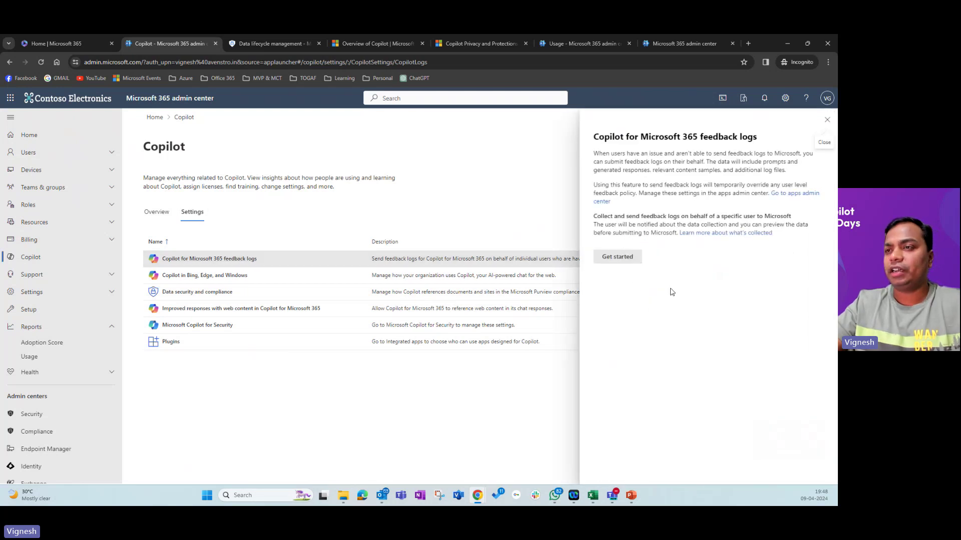
click(828, 120)
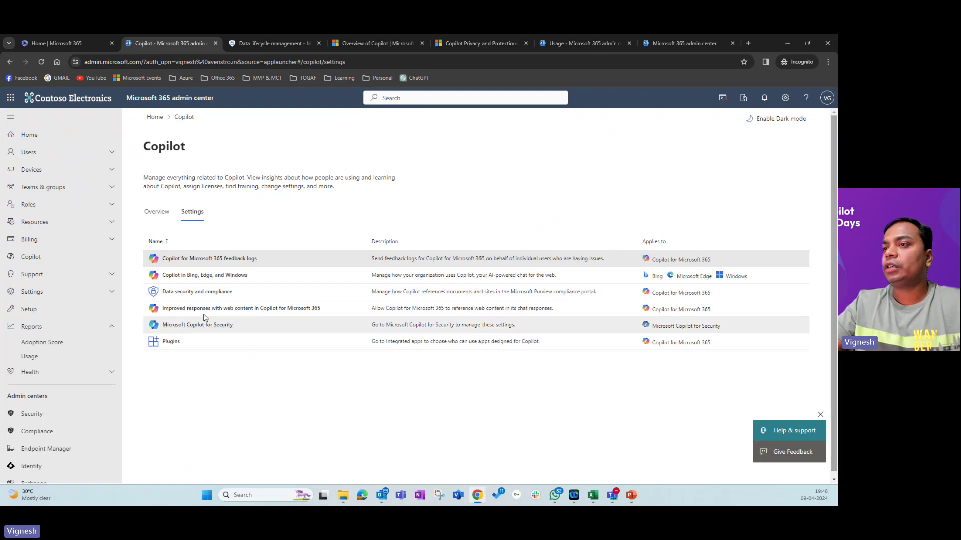
click(195, 280)
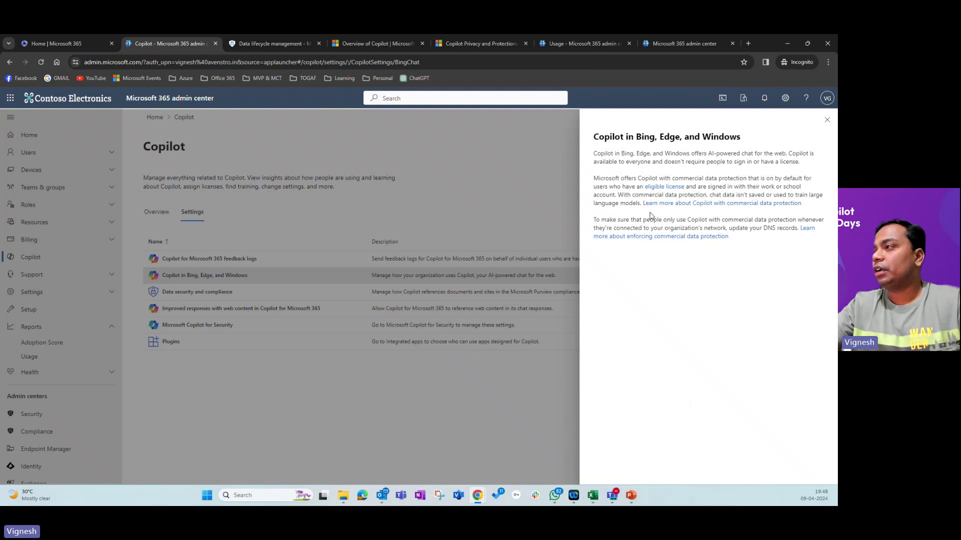
click(828, 124)
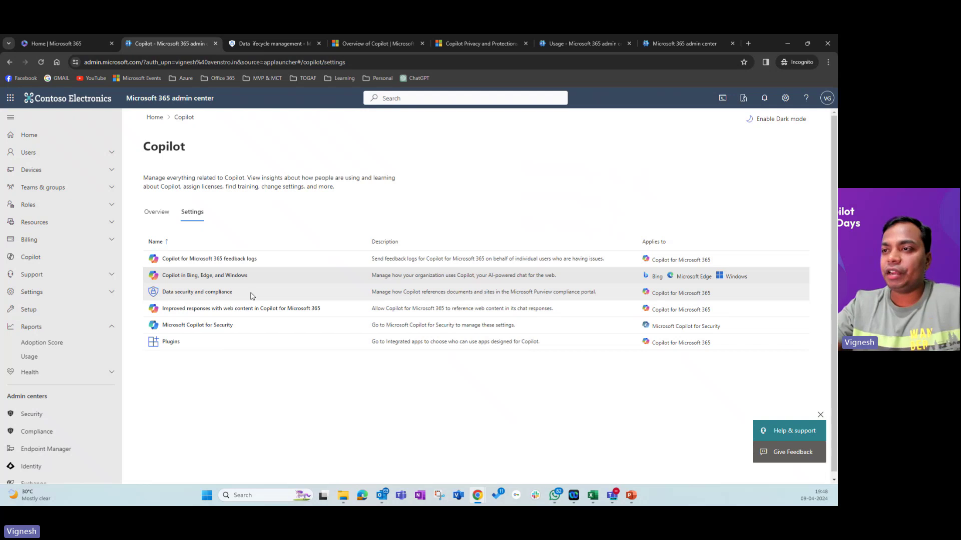
Step: Review the Data security and compliance setting and the Improved responses with web content setting, closing each without changes
click(220, 295)
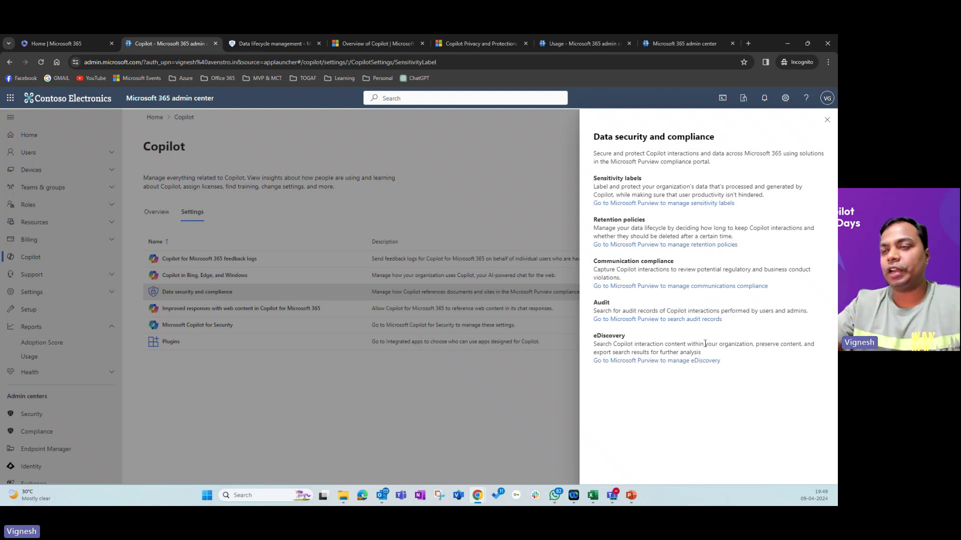
click(827, 120)
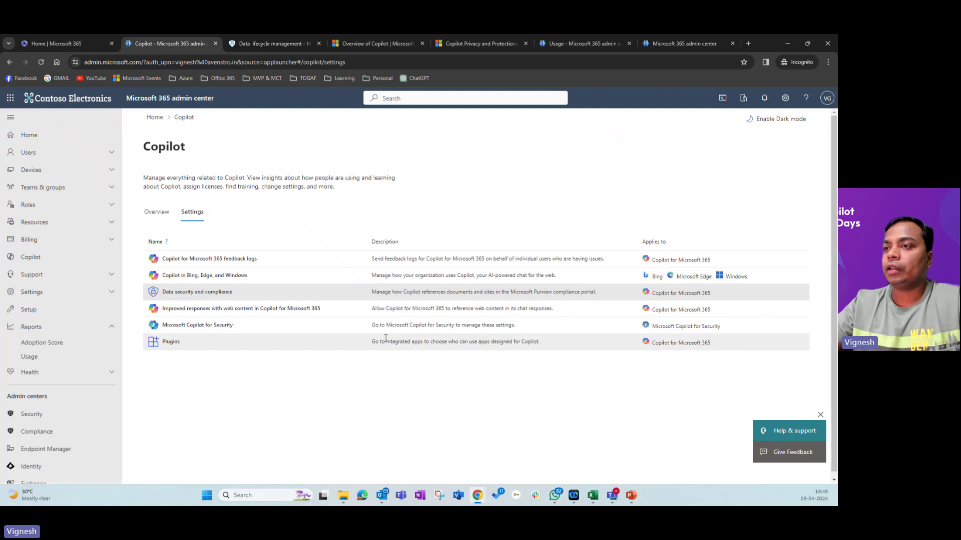
click(258, 311)
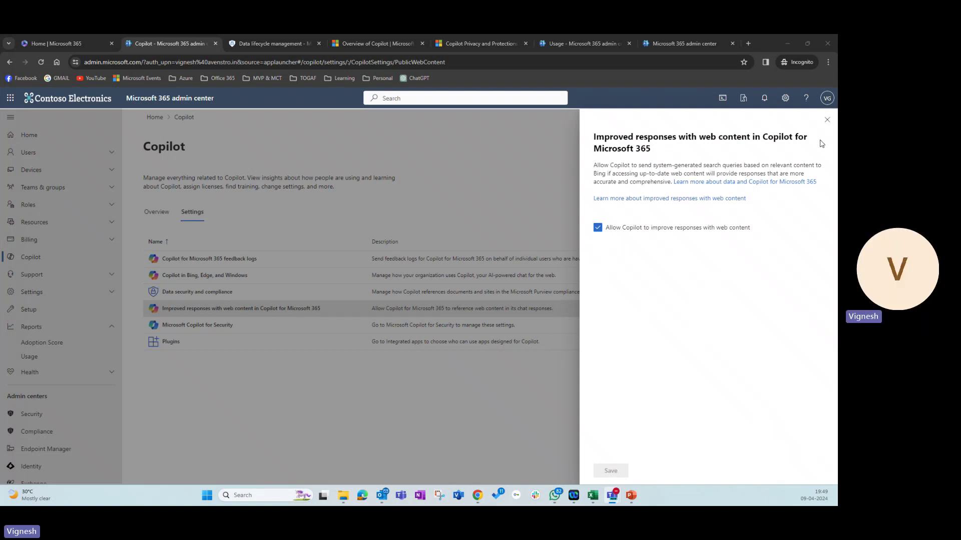
click(827, 120)
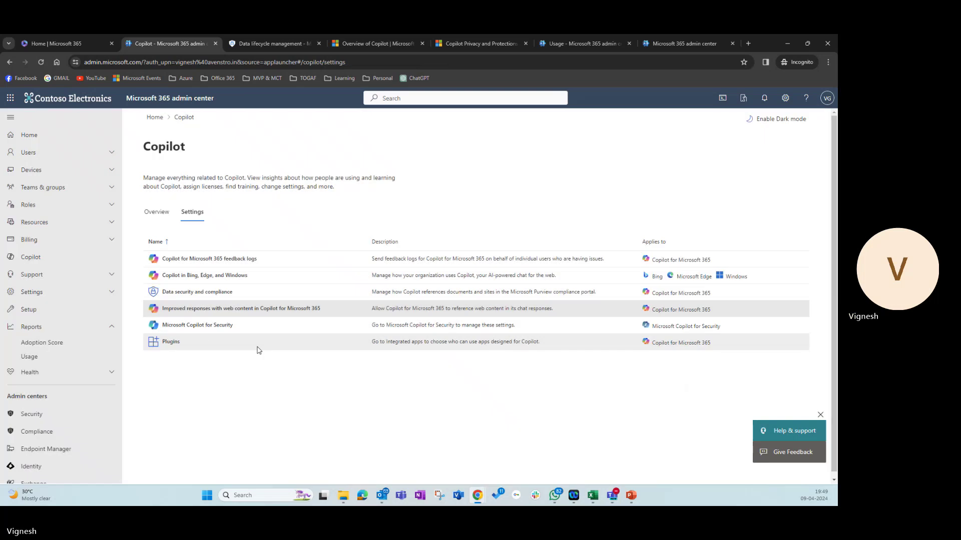
Step: Review the Plugins setting's options for who can use Copilot with installed apps, and close it without saving
click(167, 344)
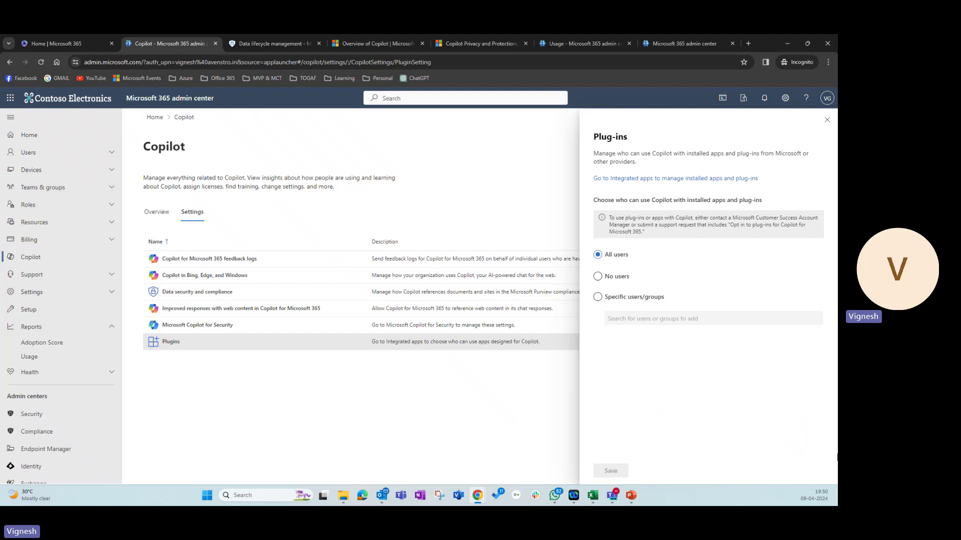
click(664, 282)
click(646, 297)
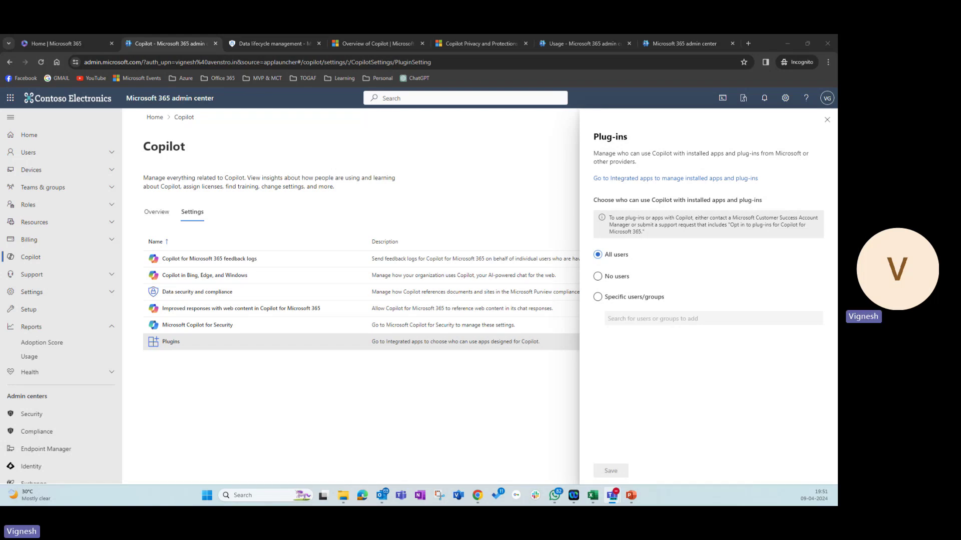
click(827, 120)
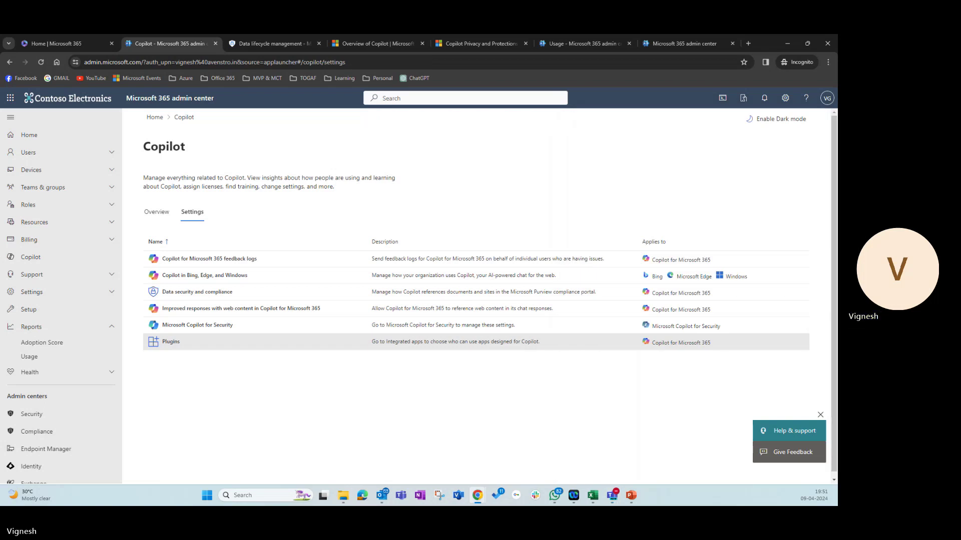
key(alt+Tab)
scroll(73, 392, down, 2)
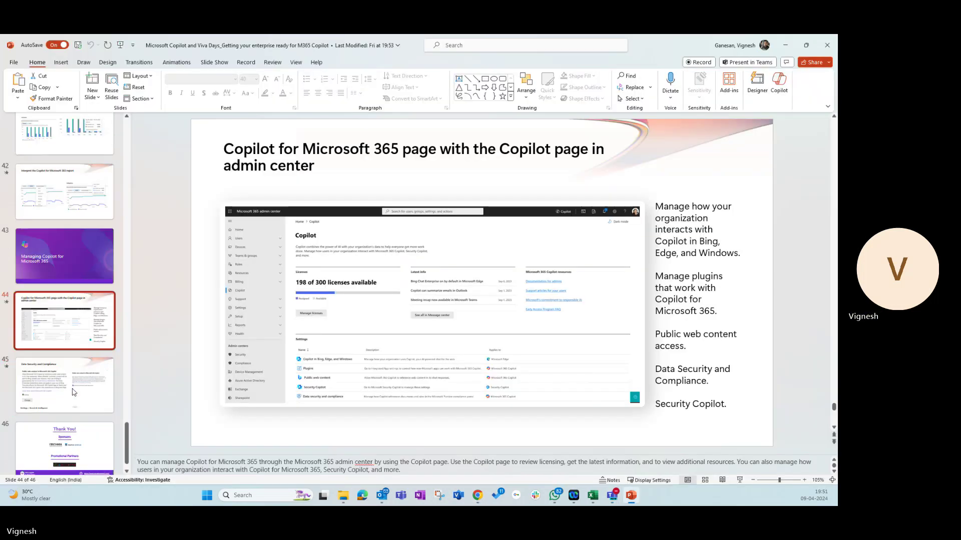
click(786, 45)
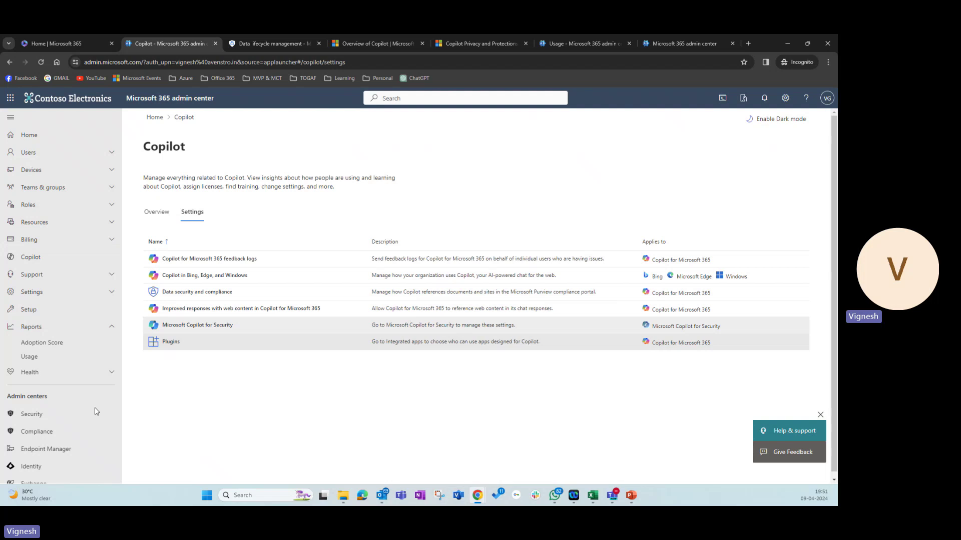
Step: Open the Microsoft Purview compliance portal from the admin center and go to its Audit solution
scroll(78, 345, down, 2)
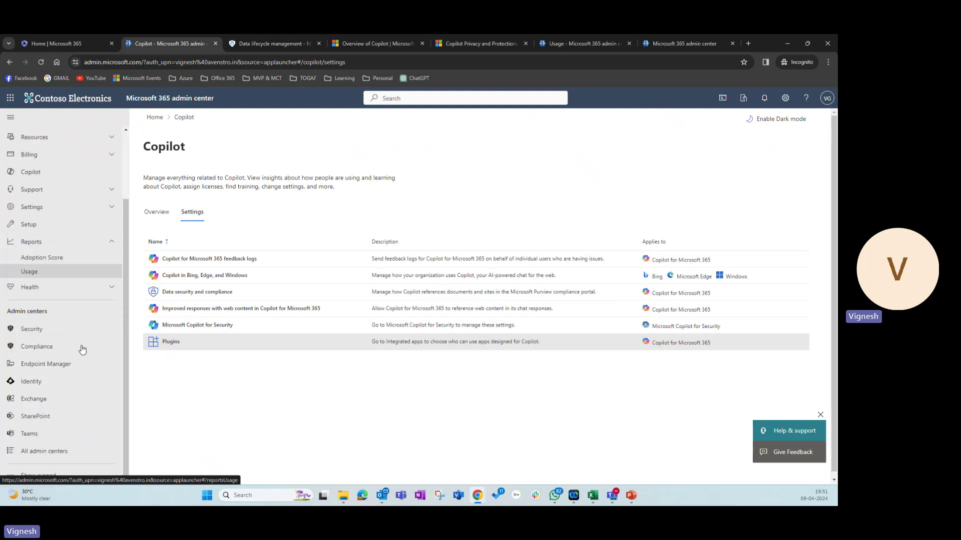
click(42, 348)
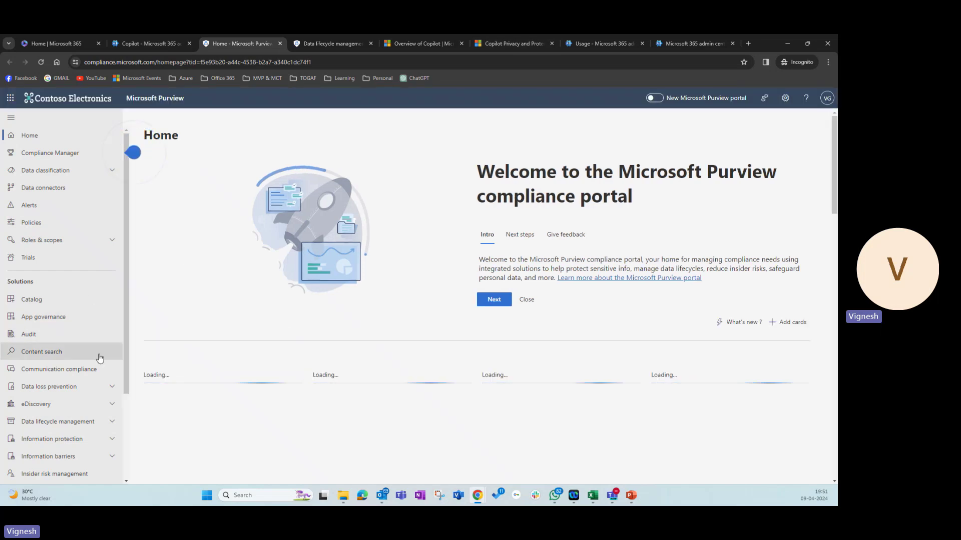
scroll(95, 355, down, 2)
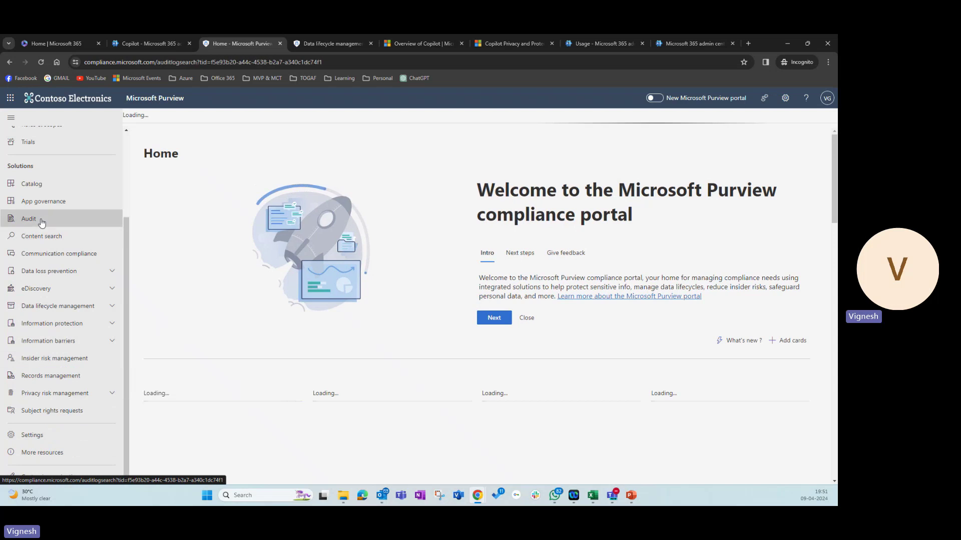
click(40, 221)
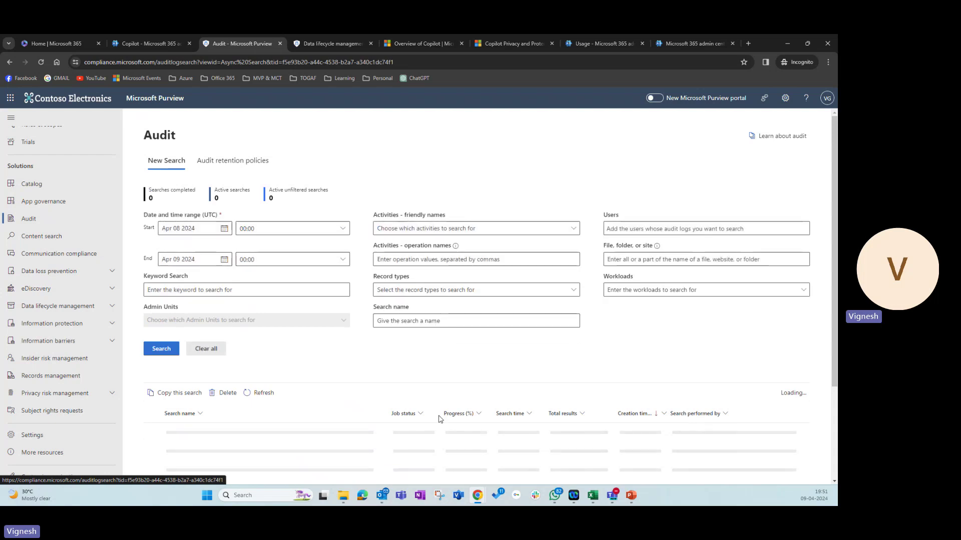
Step: Look up "copilot" among the audit search's friendly activity names and select the "Interacted with Copilot" activity
click(573, 231)
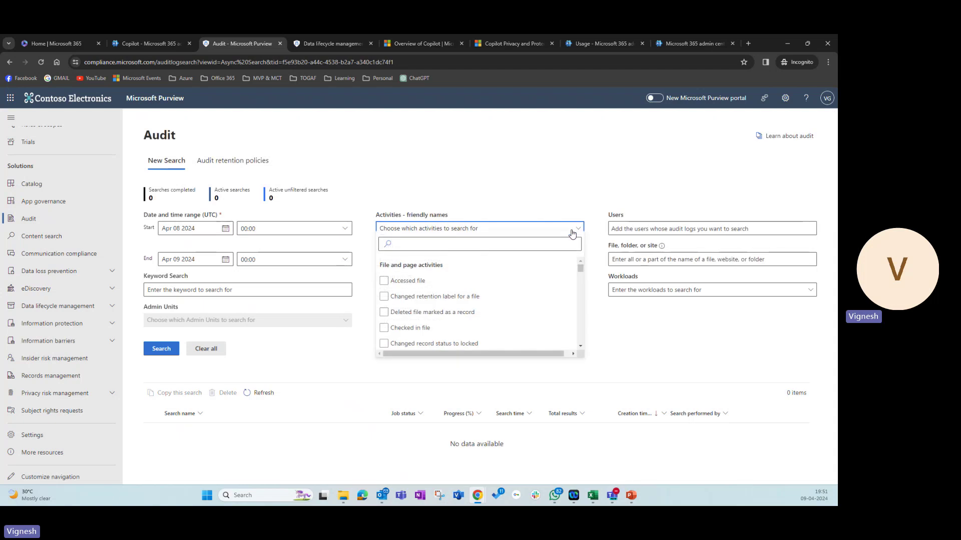
text(co)
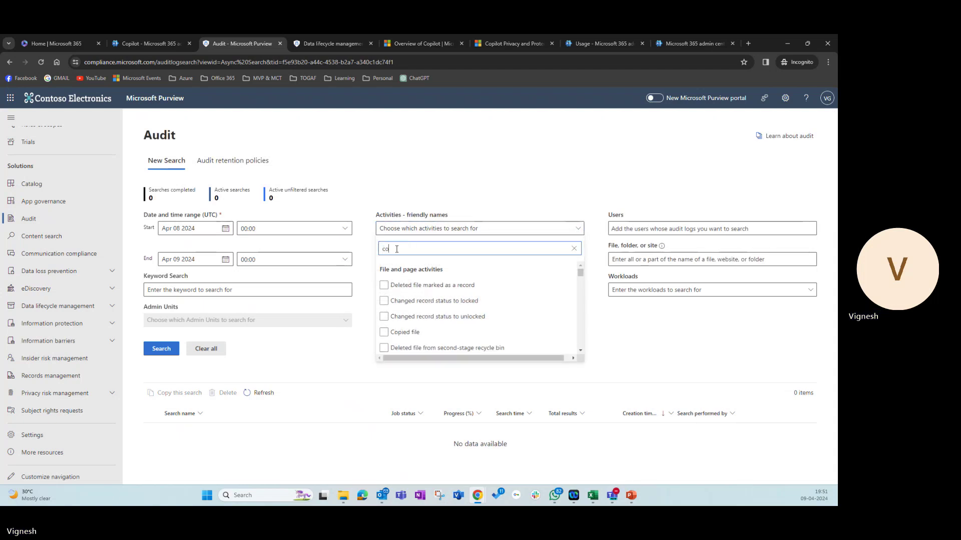
text(pilot)
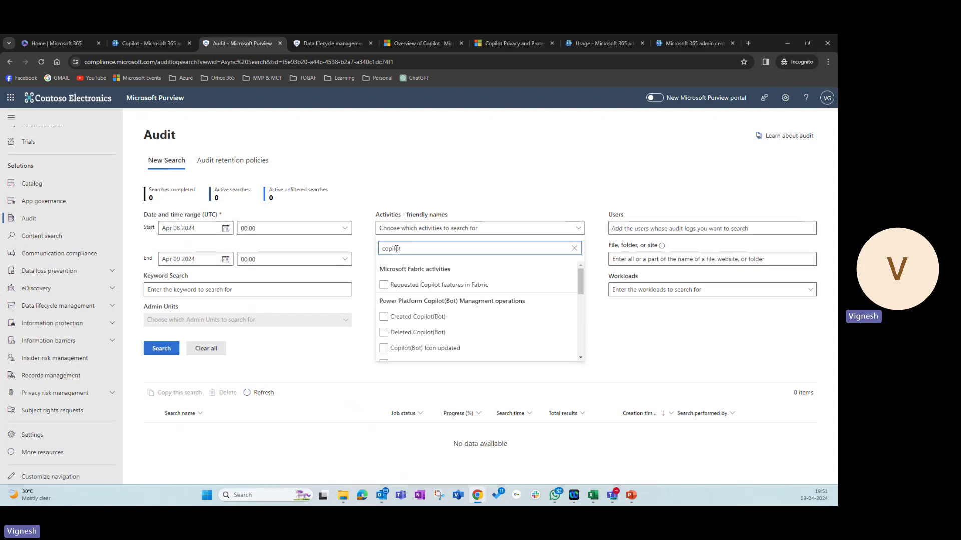
scroll(452, 295, down, 3)
scroll(452, 296, down, 3)
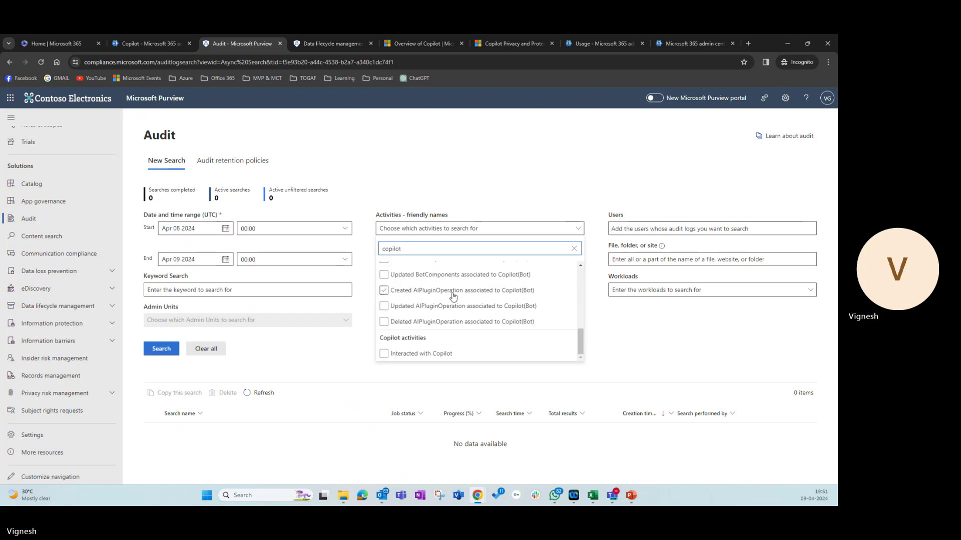
click(383, 354)
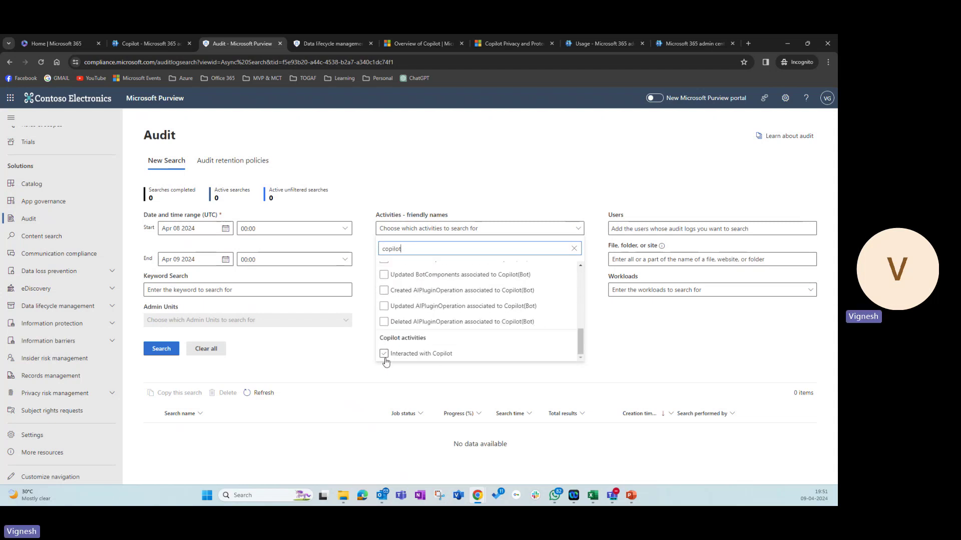
click(491, 171)
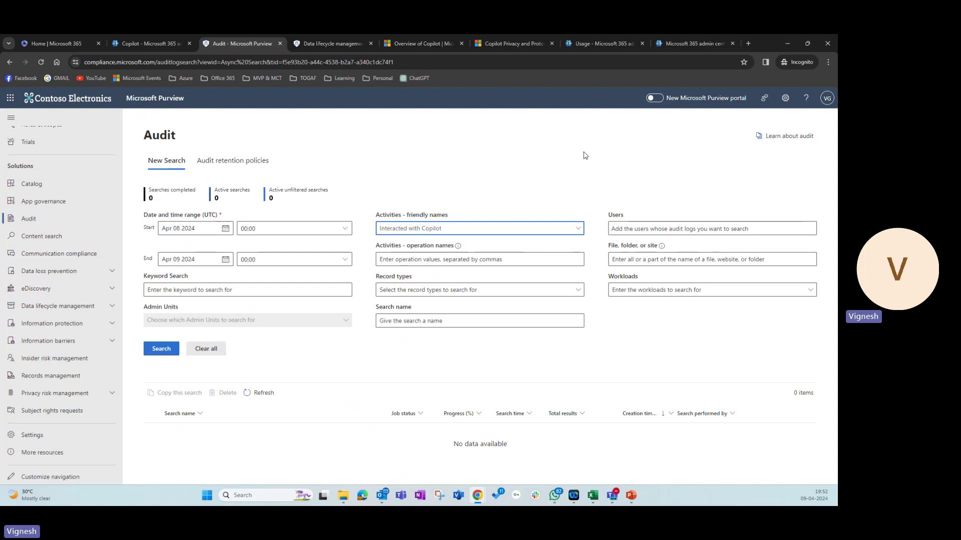
Step: Go to the Premium eDiscovery solution and show its list of cases
click(107, 289)
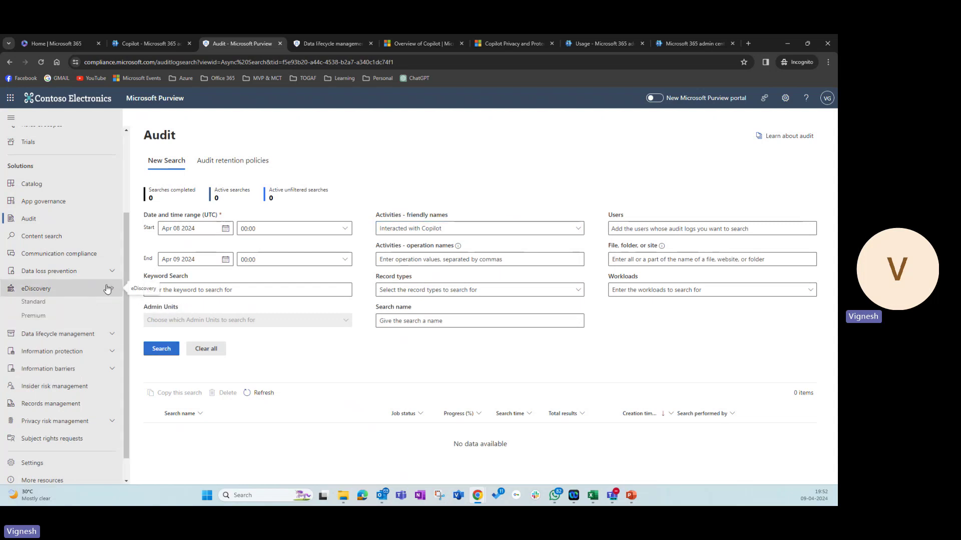
click(35, 319)
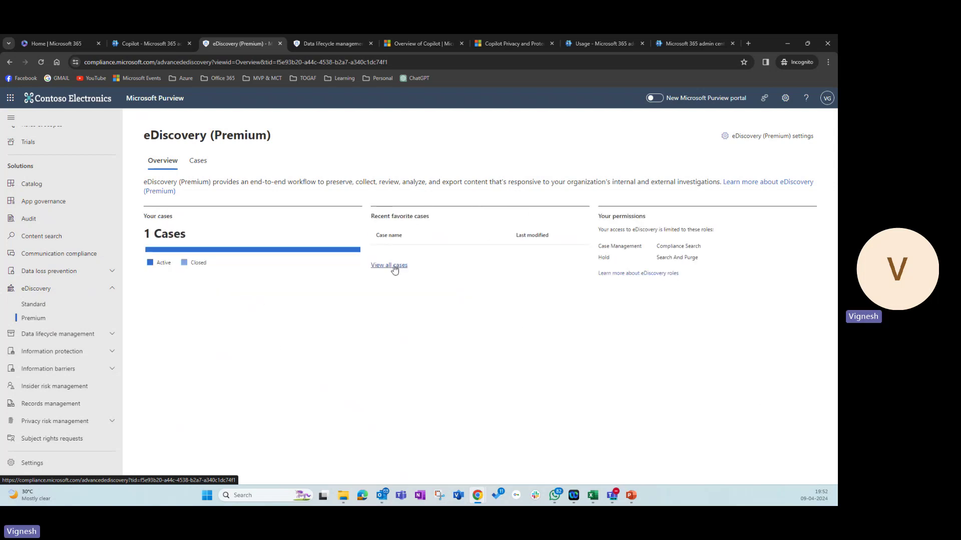
click(197, 161)
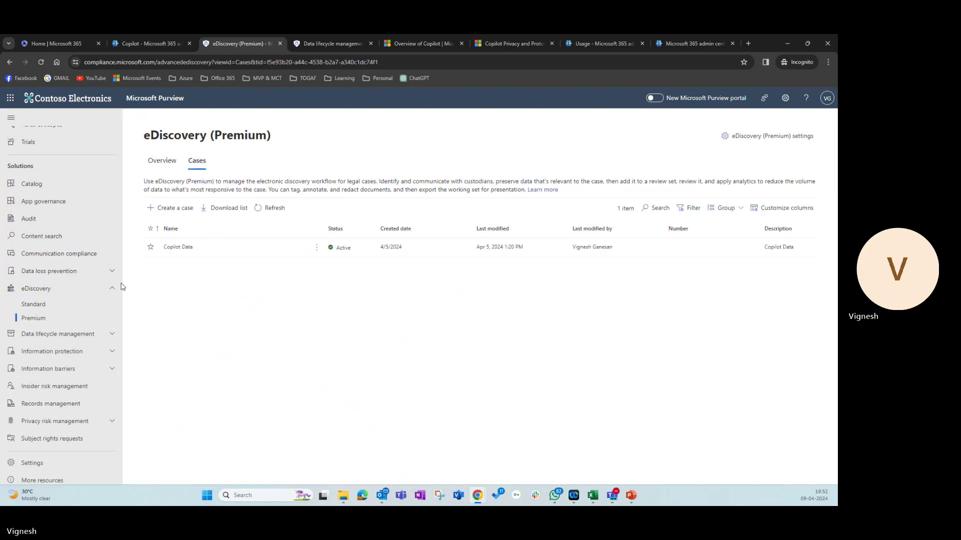
Step: Start a new eDiscovery case with "Copilot Data 2" as both name and description, keeping the New (recommended) case format
click(169, 208)
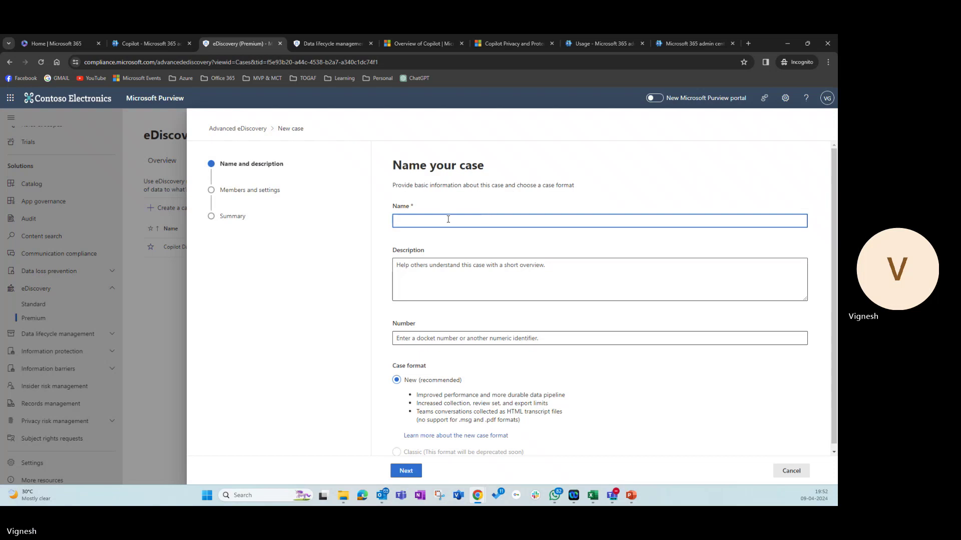
text(Copi)
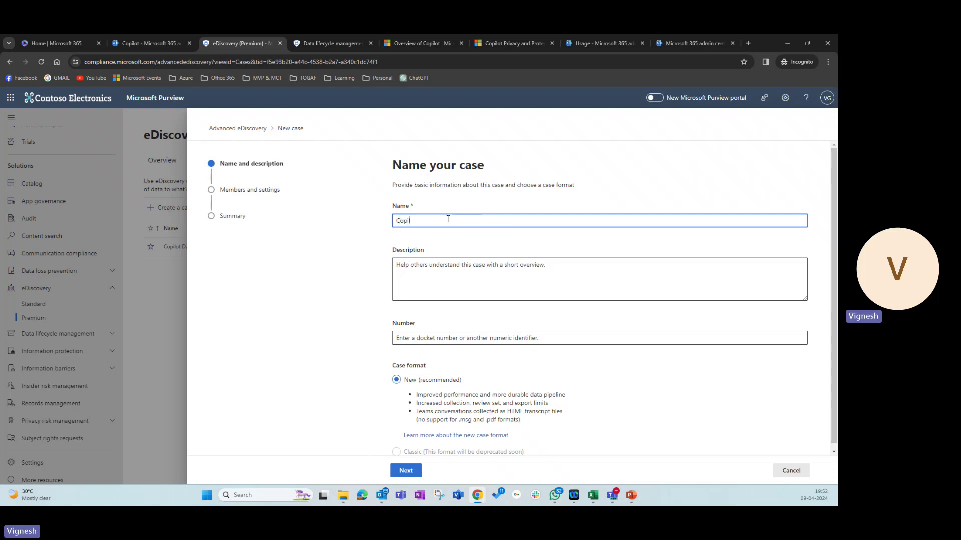
text(lot Data 2)
key(ctrl+a)
key(ctrl+c)
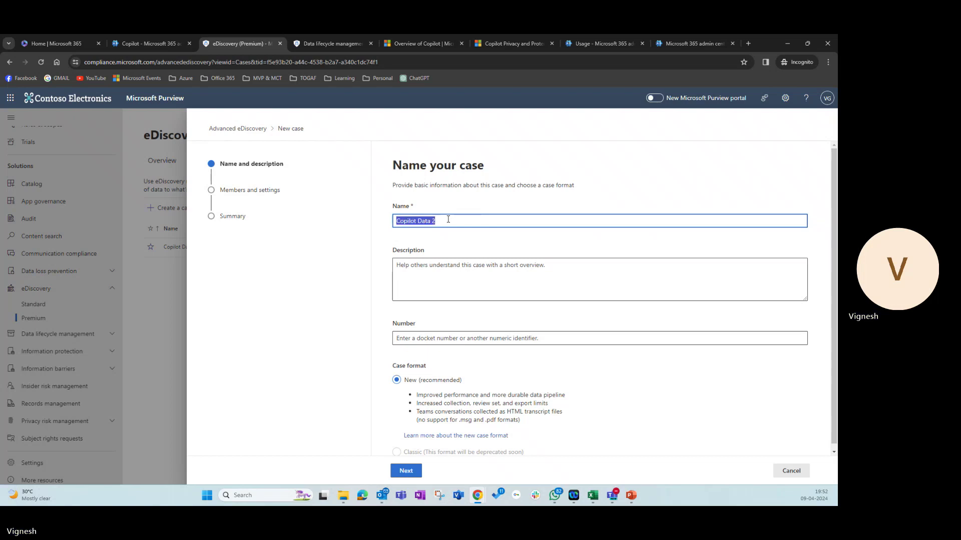
click(459, 277)
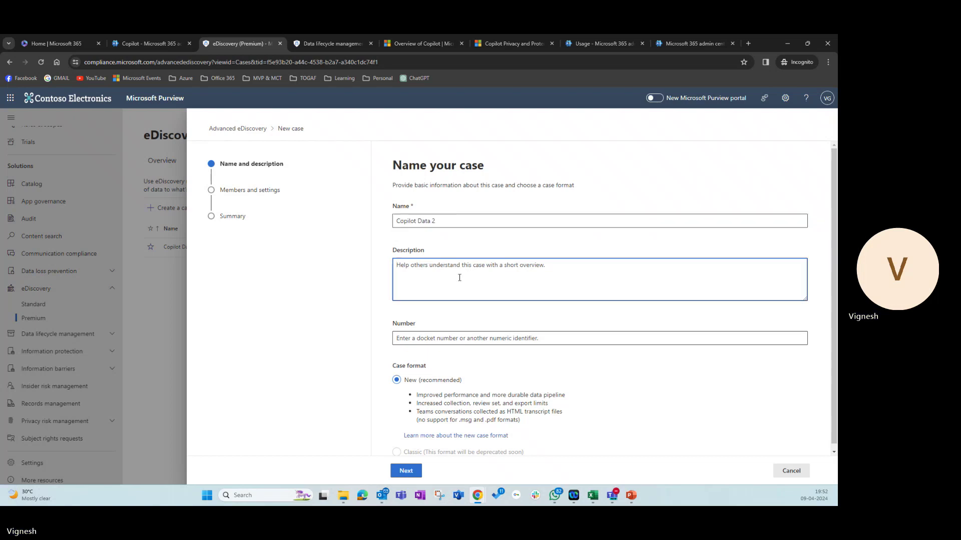
key(ctrl+v)
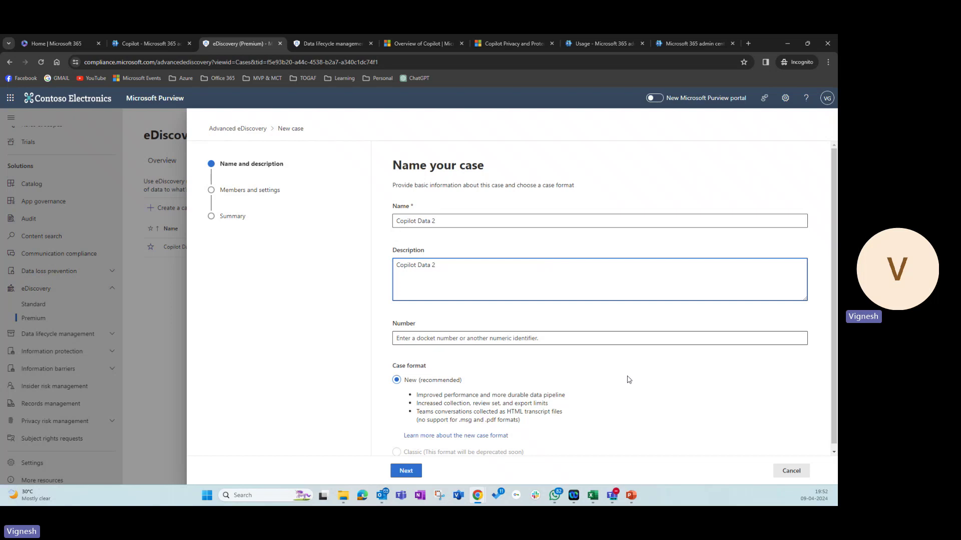
scroll(629, 380, down, 1)
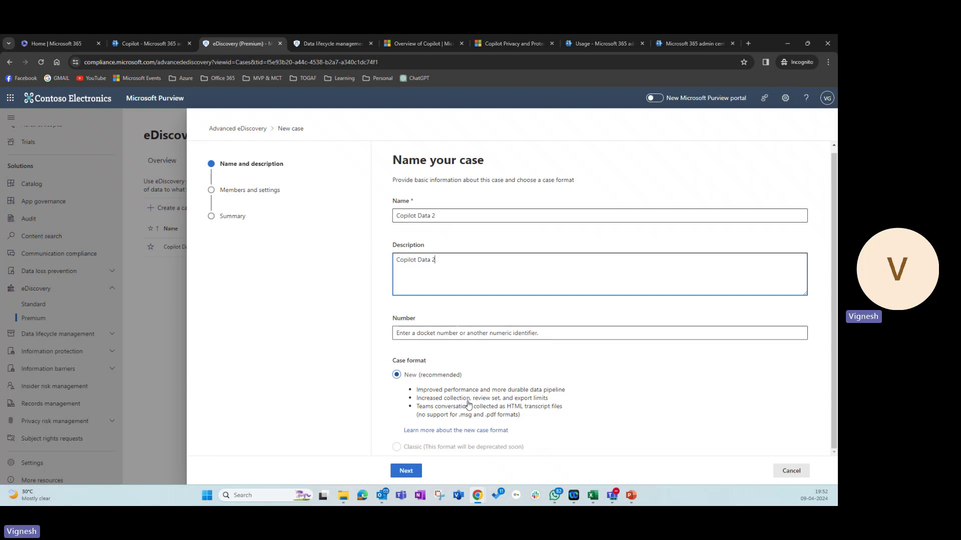
click(403, 471)
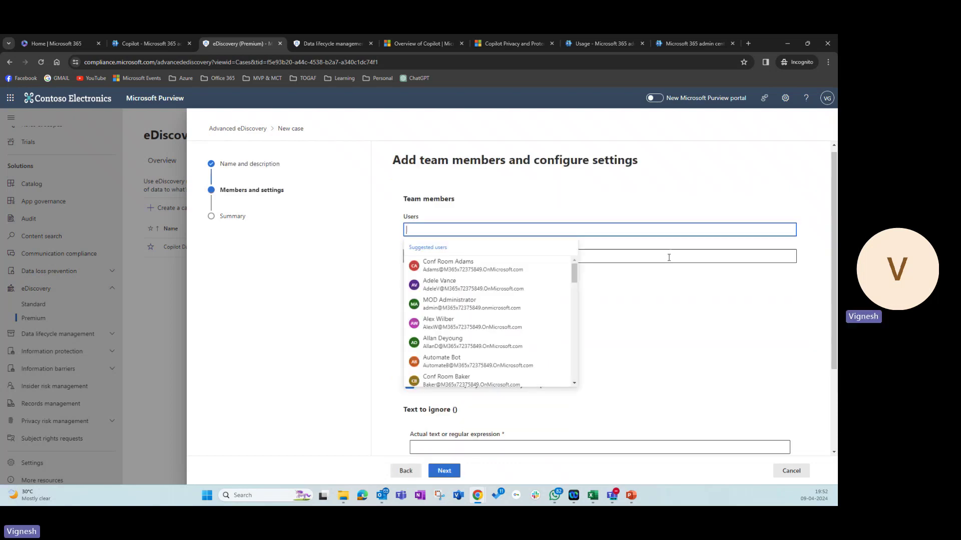
Step: Keep the default members and settings without adding team members, submit the new case and finish its creation
click(712, 204)
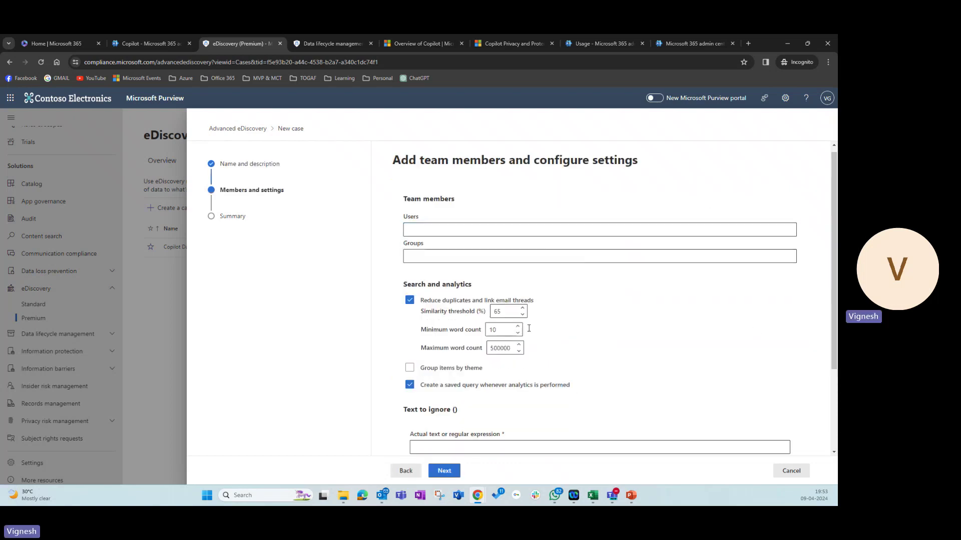
scroll(584, 343, down, 2)
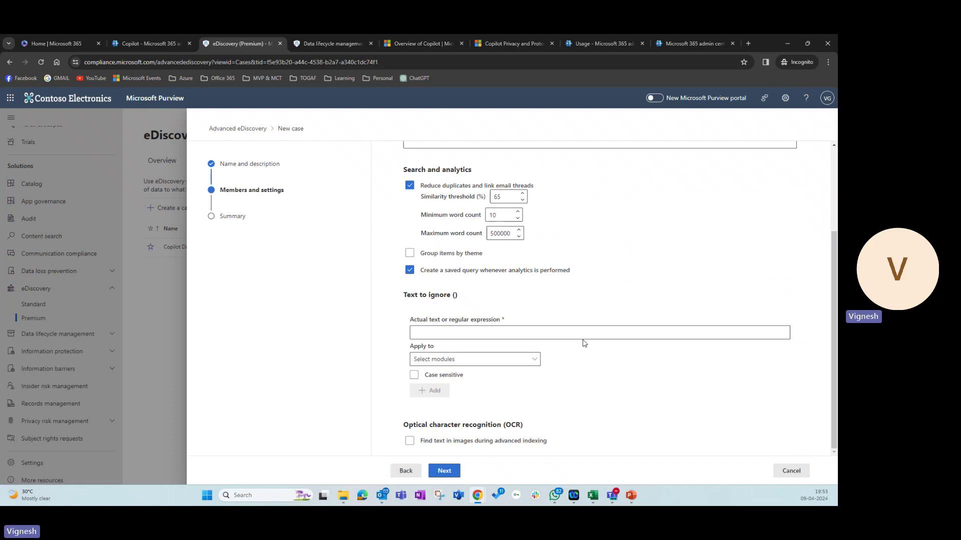
click(448, 471)
scroll(571, 340, down, 2)
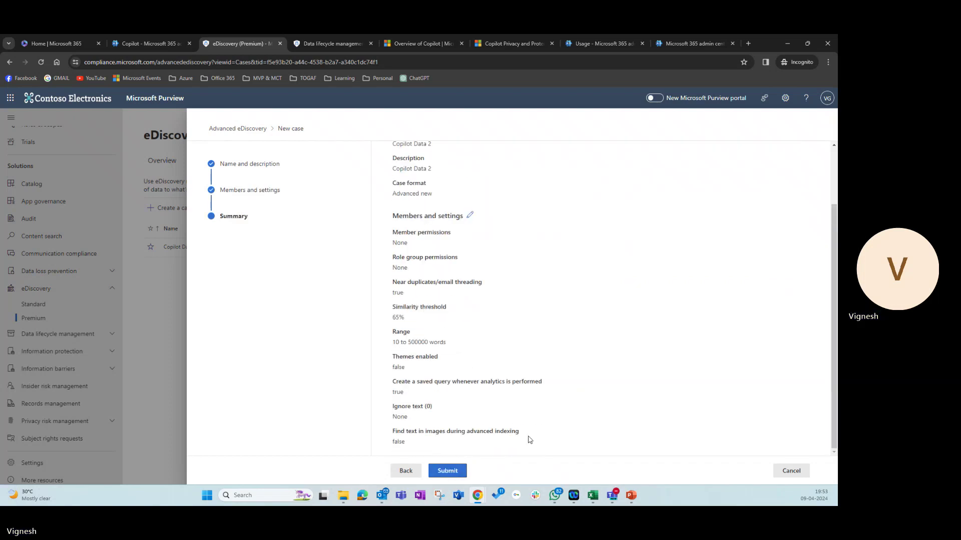
click(452, 471)
click(447, 472)
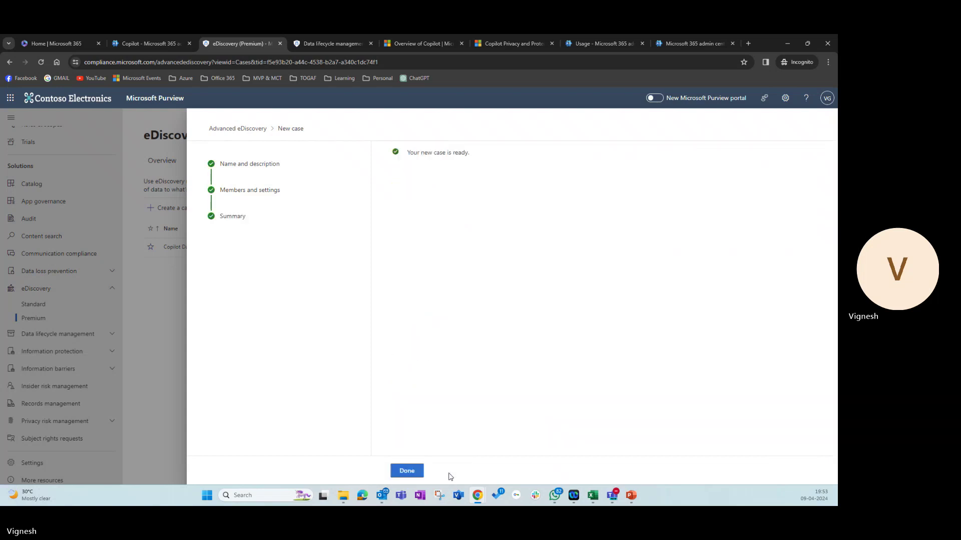
click(423, 470)
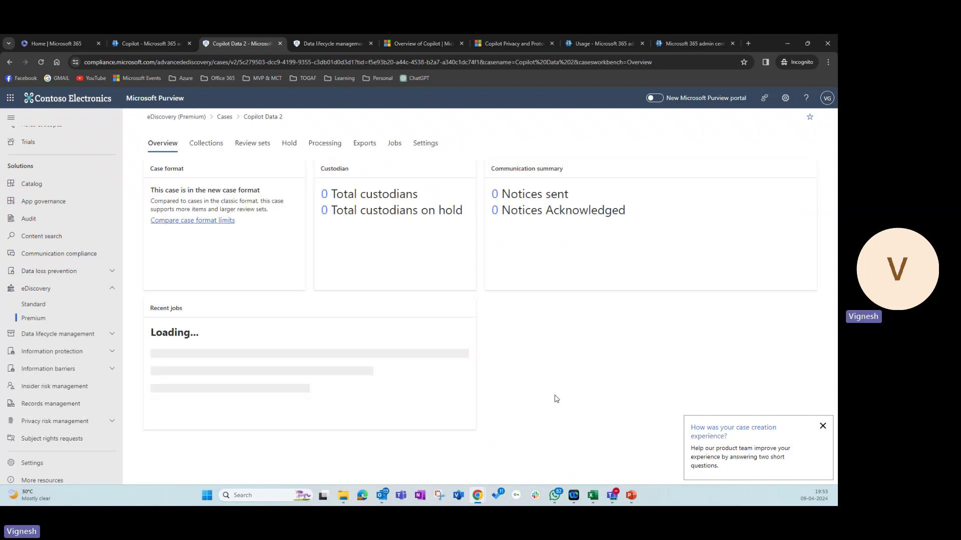
Step: Start a new collection in the Copilot Data 2 case, named "Copilot Data 2", leaving the description empty
click(193, 145)
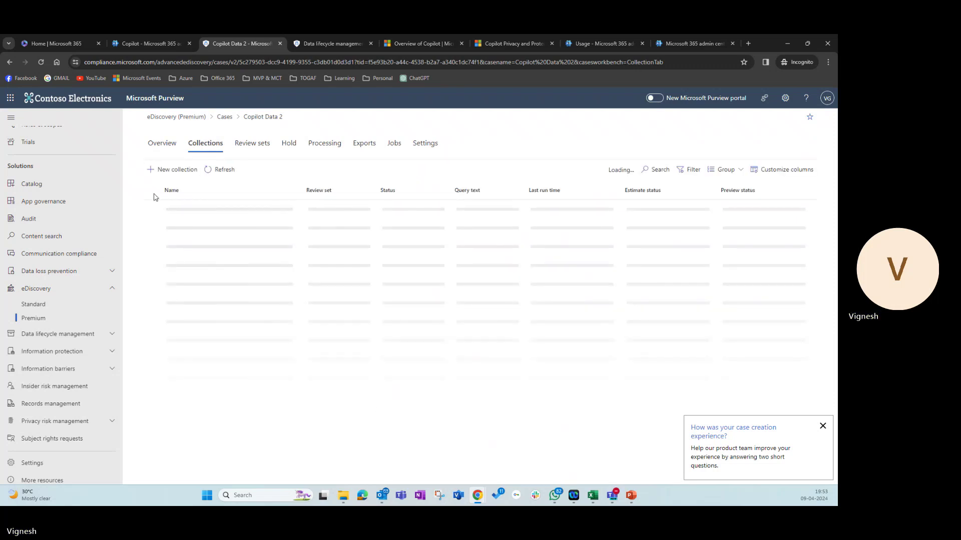
click(175, 170)
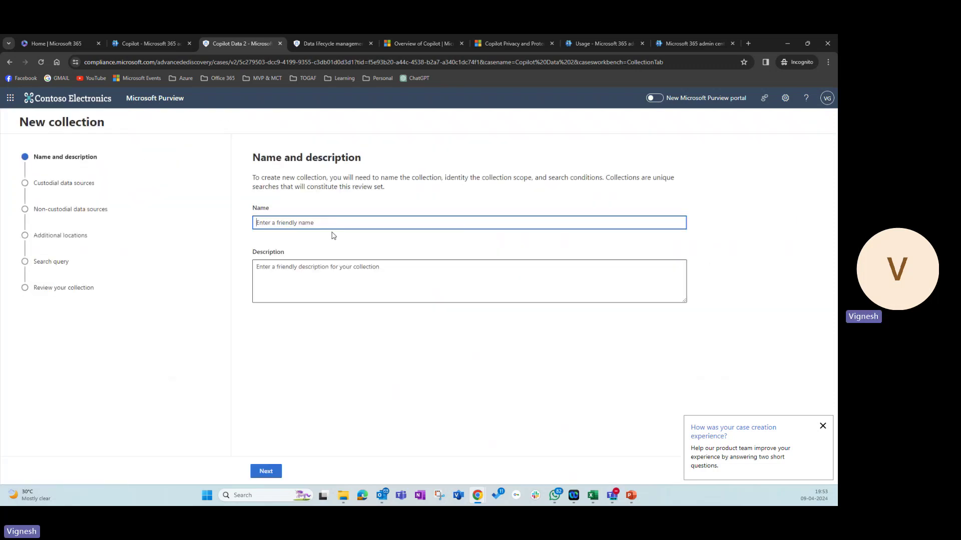
key(ctrl+v)
key(ctrl+v)
click(320, 266)
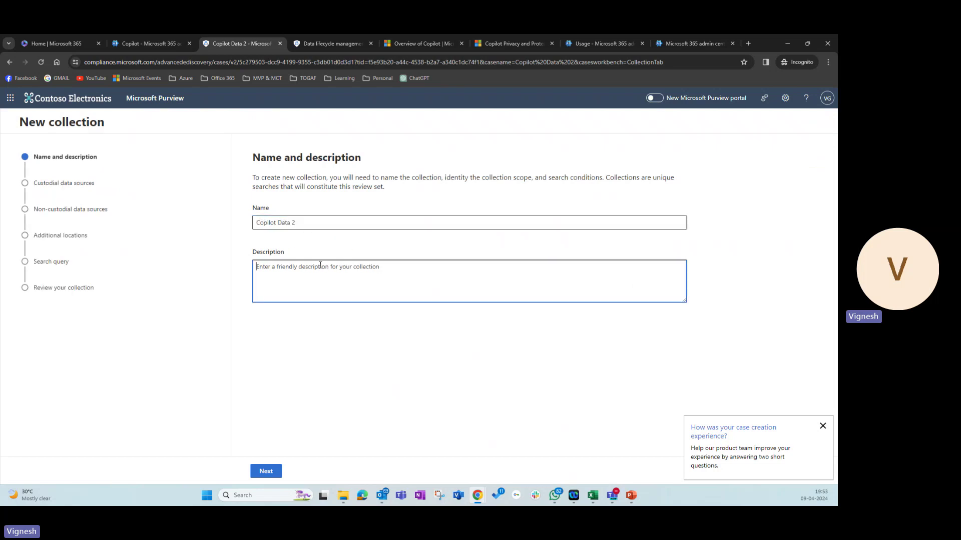
click(269, 464)
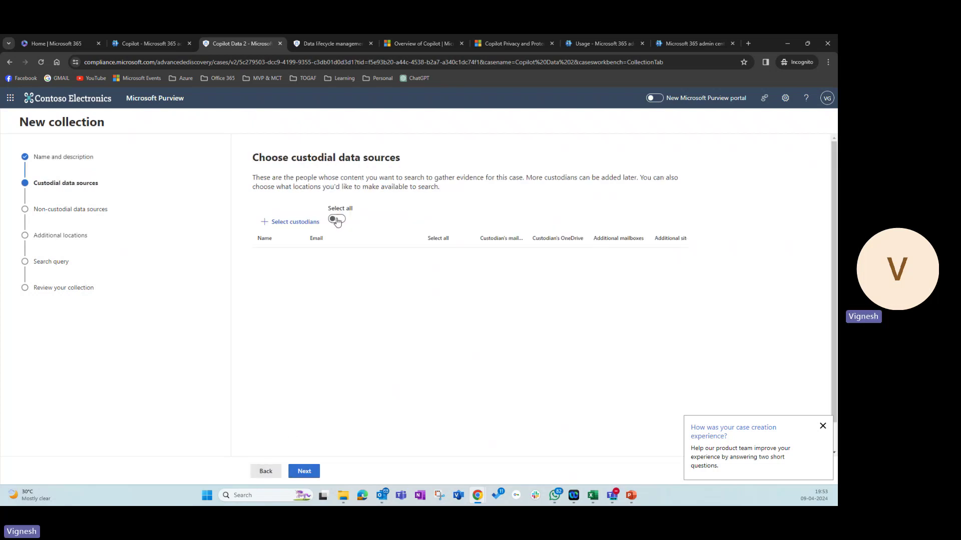
Step: Select all custodial data sources and all non-custodial data sources for the collection
click(337, 219)
click(309, 472)
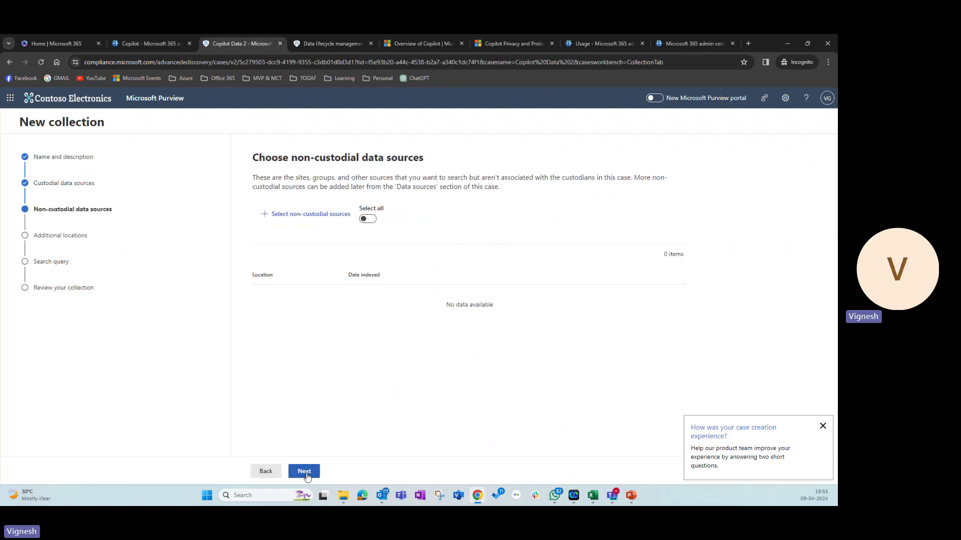
click(369, 218)
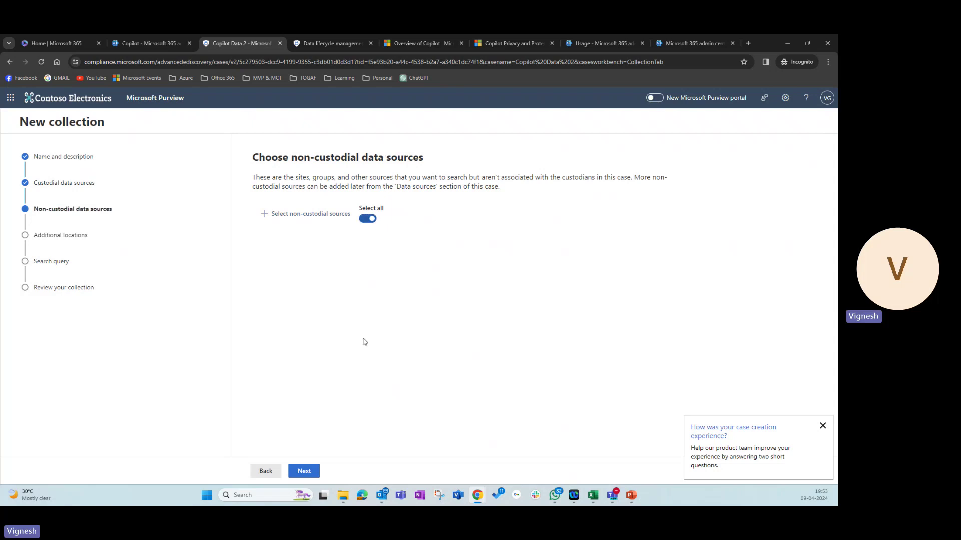
click(307, 472)
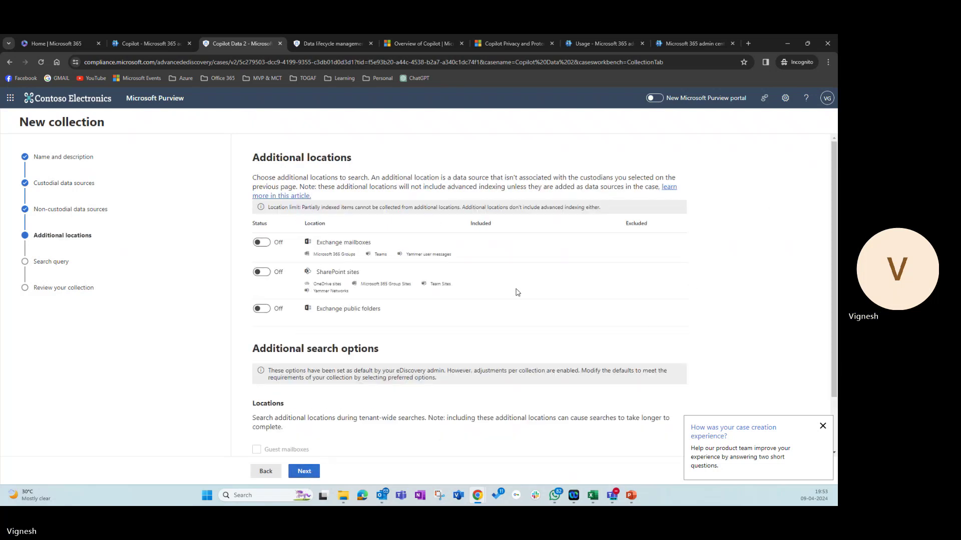
Step: Turn on Exchange mailboxes and SharePoint sites as additional locations, leaving the additional search options unselected, and continue to the search query
click(262, 243)
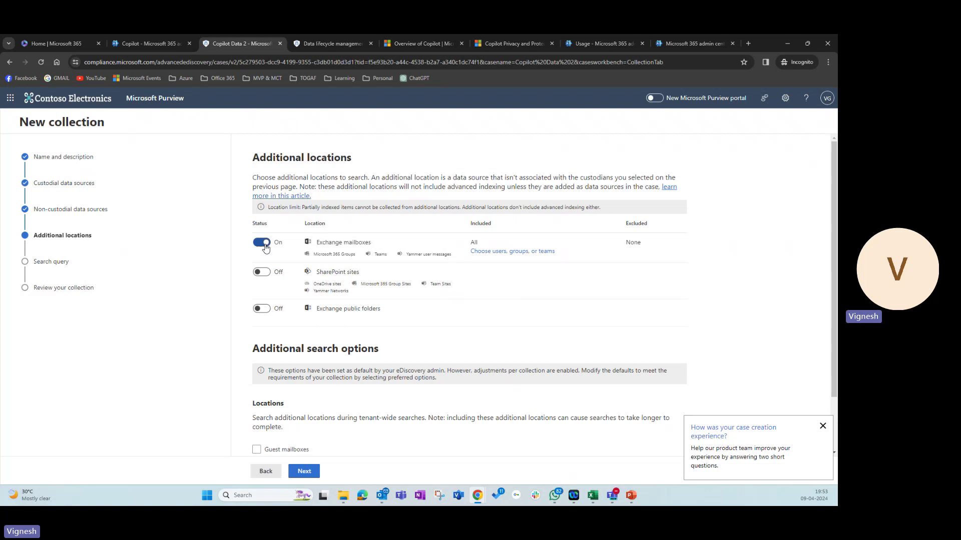
click(266, 277)
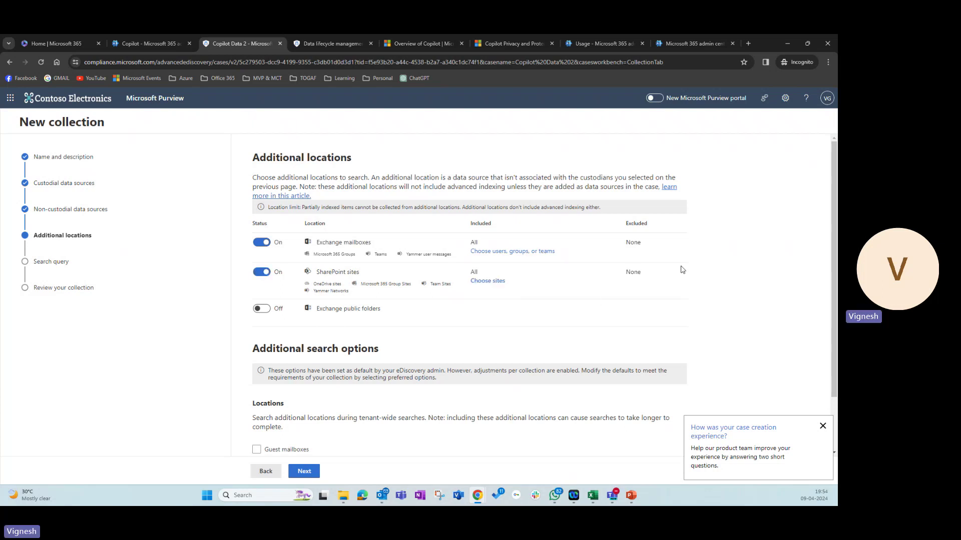
scroll(489, 362, down, 2)
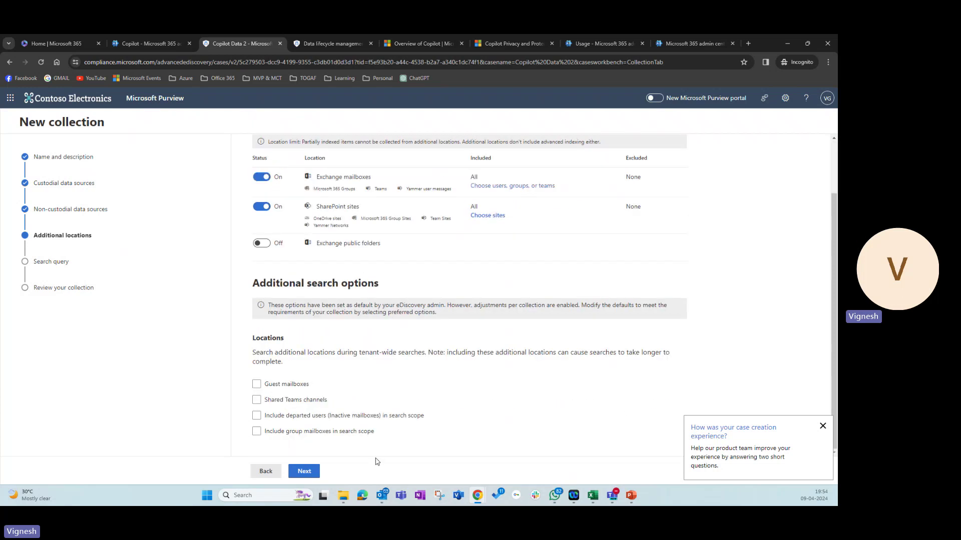
click(304, 471)
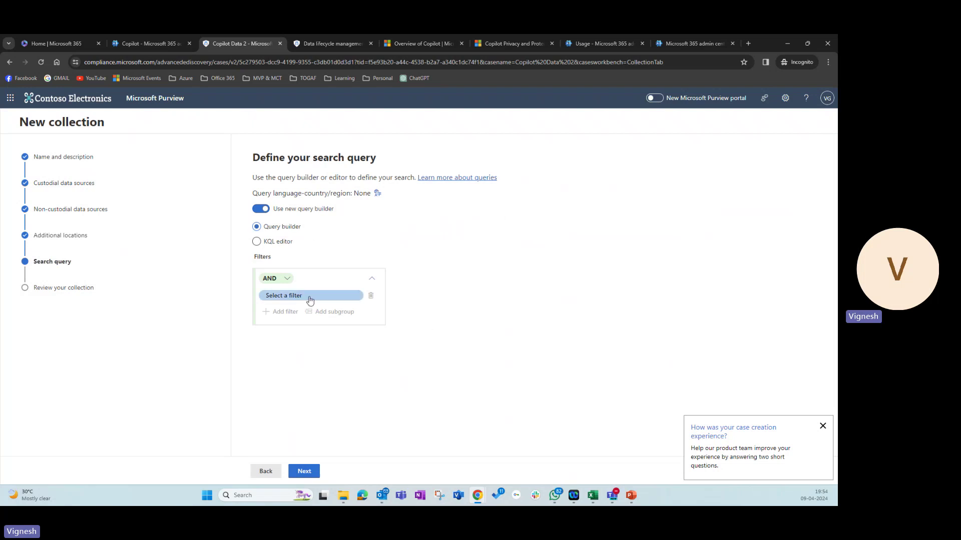
Step: Add a Type filter with the "Equals any of" operator to the collection's search query
click(284, 296)
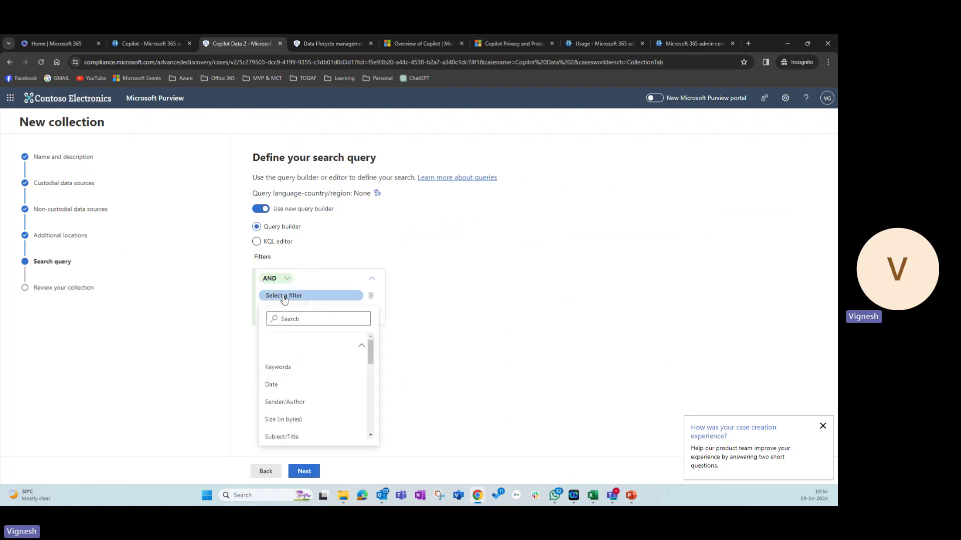
text(ty)
click(271, 368)
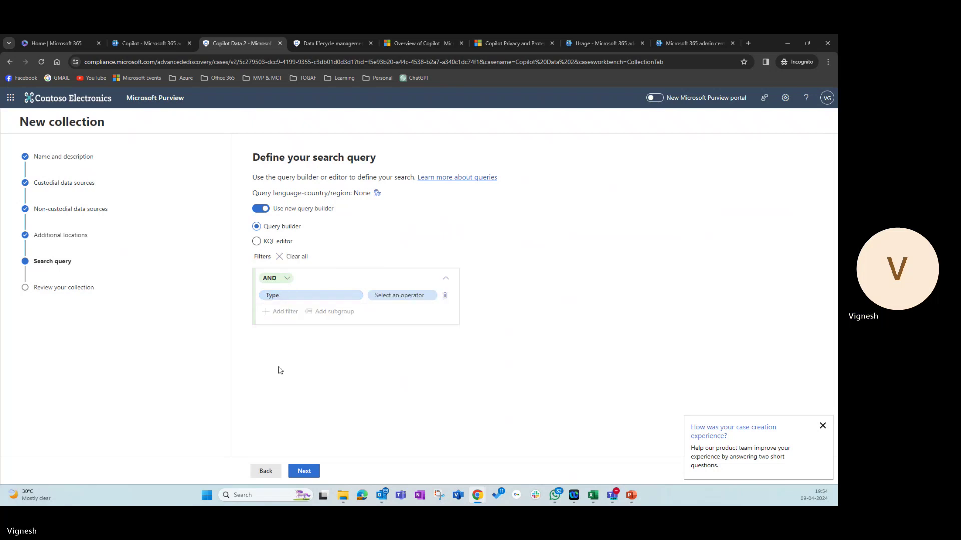
click(385, 296)
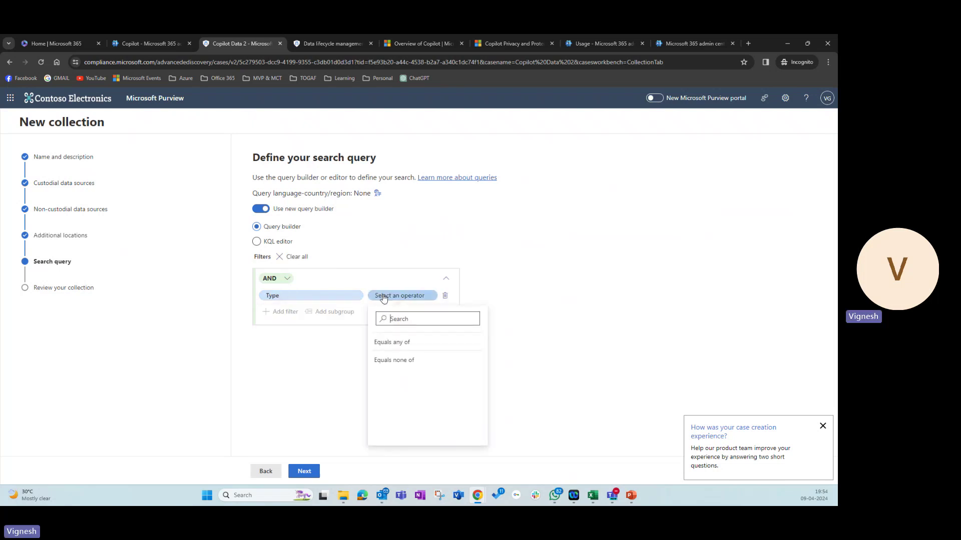
click(421, 347)
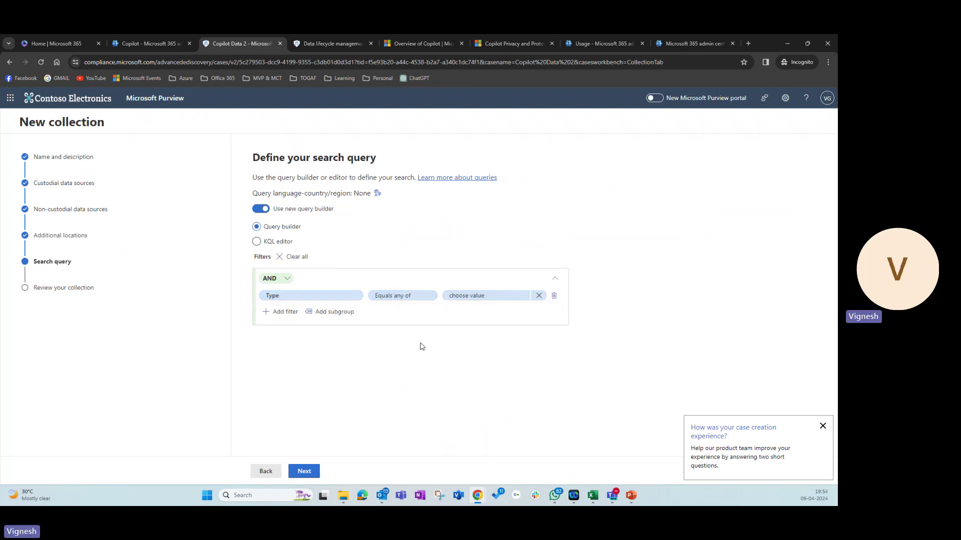
Step: Look up "copi" among the Type filter's values and try Copilot activity, closing the list without applying it
click(490, 300)
text(copi)
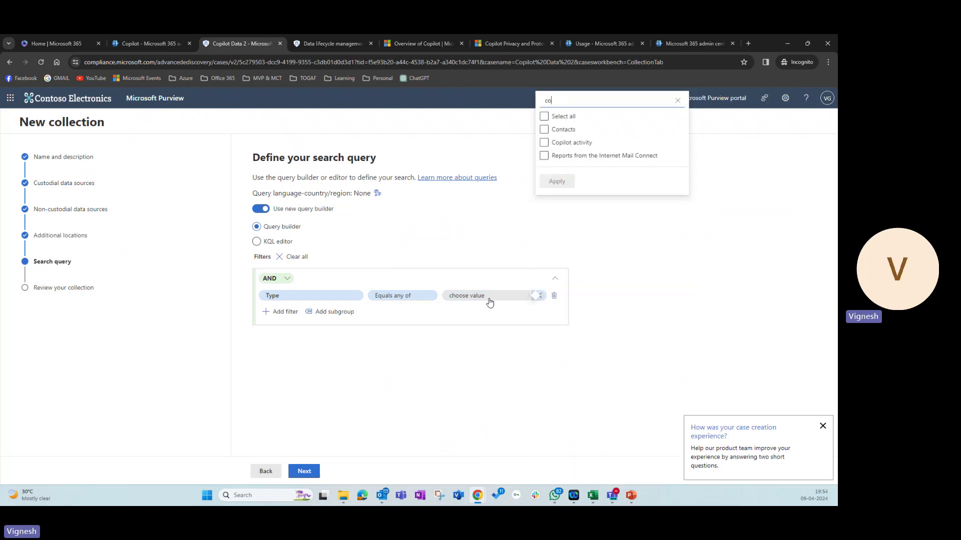
click(563, 131)
click(562, 134)
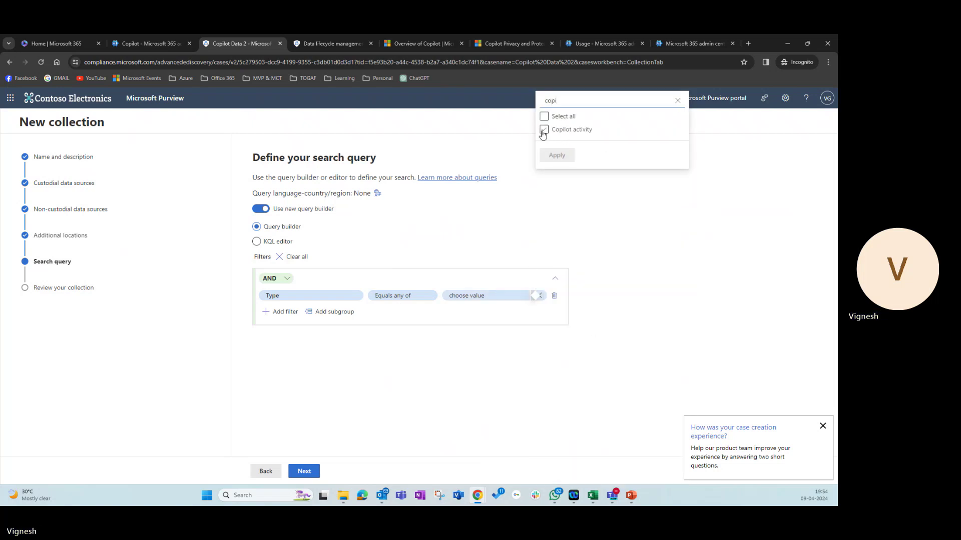
click(782, 280)
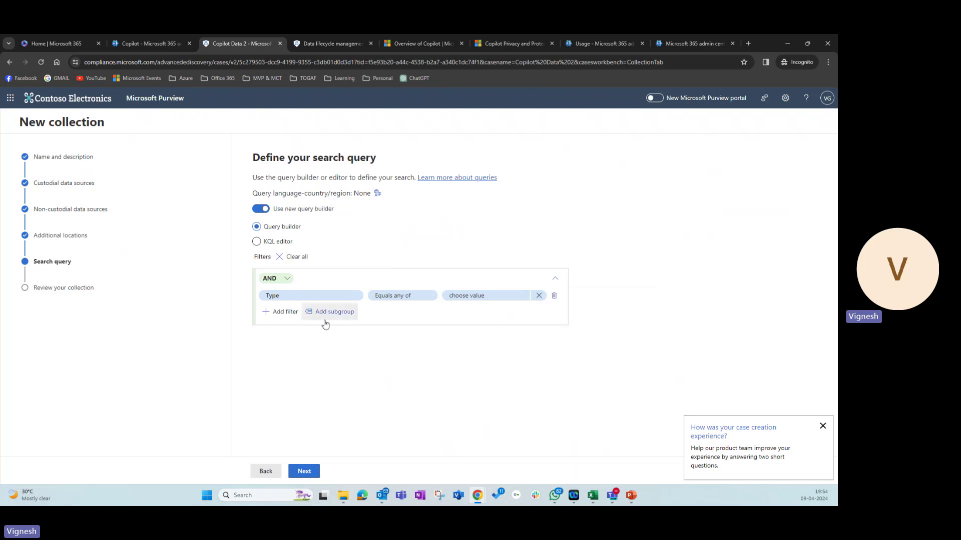
Step: Try to switch the collection's search query from the query builder to the KQL editor
click(256, 242)
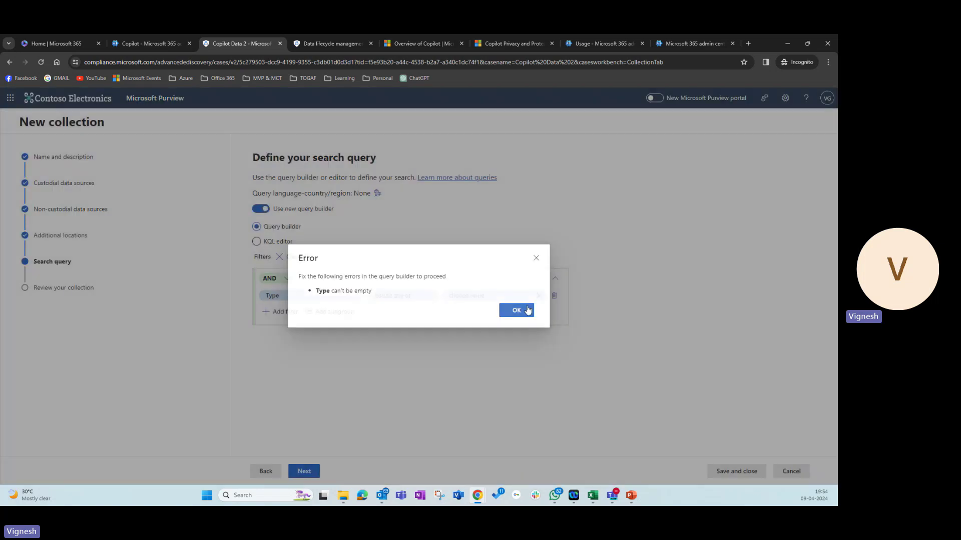
click(528, 310)
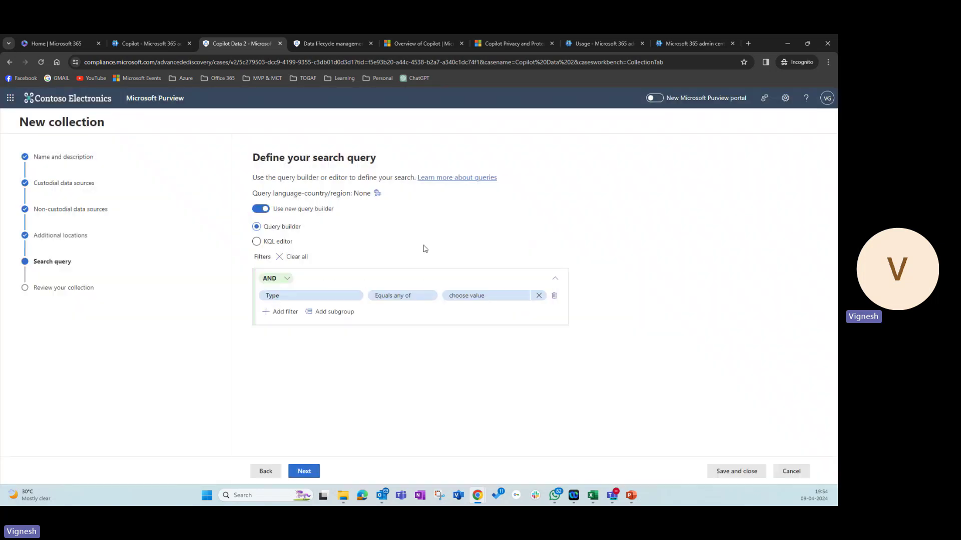
Step: Try again to switch the query to the KQL editor, and try to continue to the review without a Type value
click(256, 242)
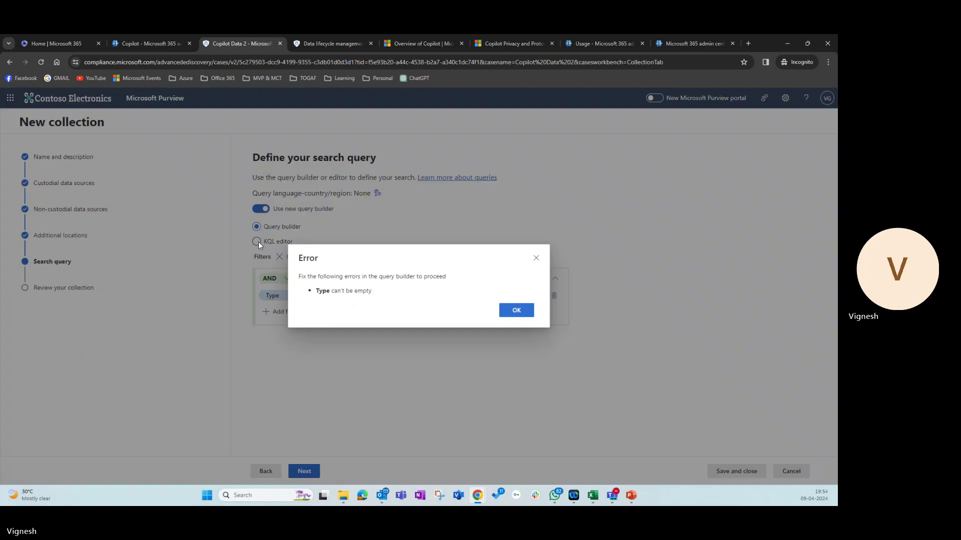
click(521, 315)
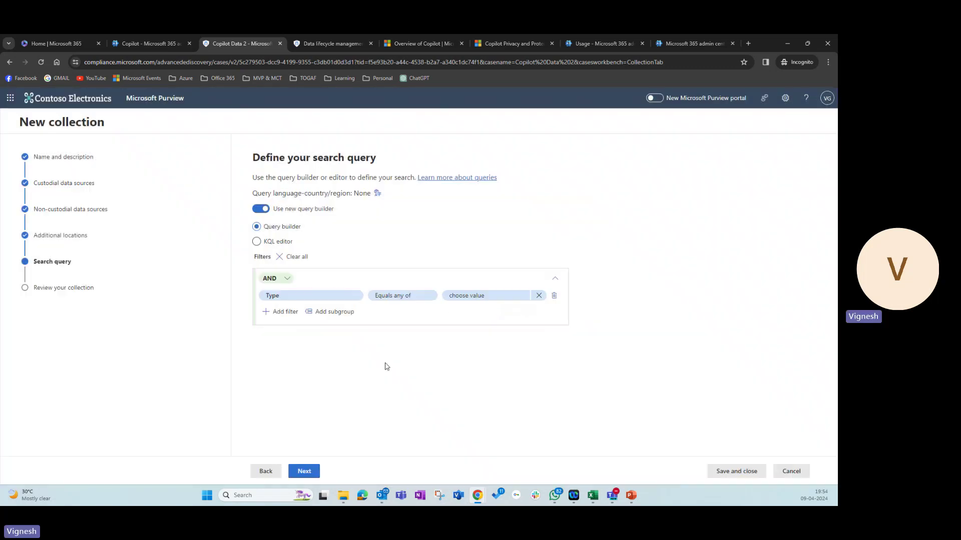
click(304, 472)
click(511, 315)
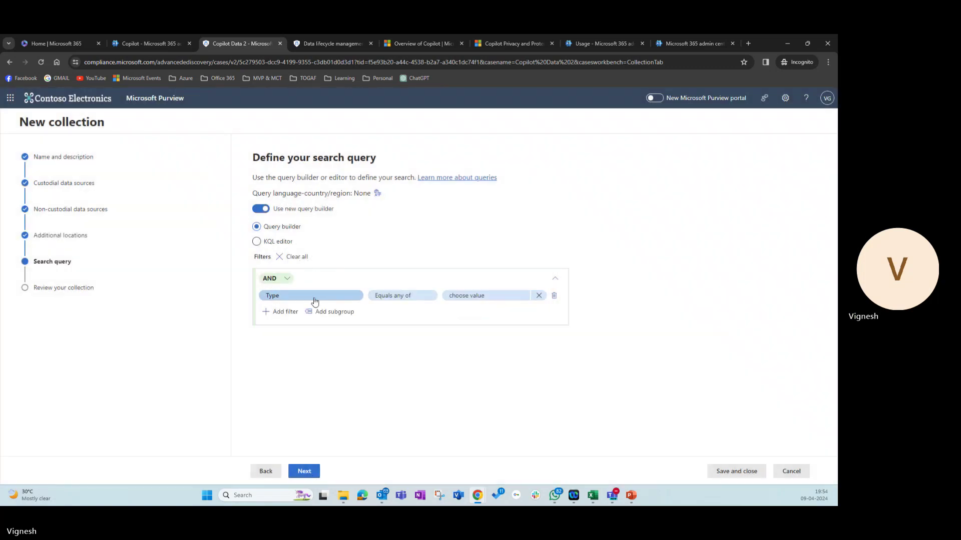
Step: Reselect Type as the condition of the existing filter in the query builder
click(314, 300)
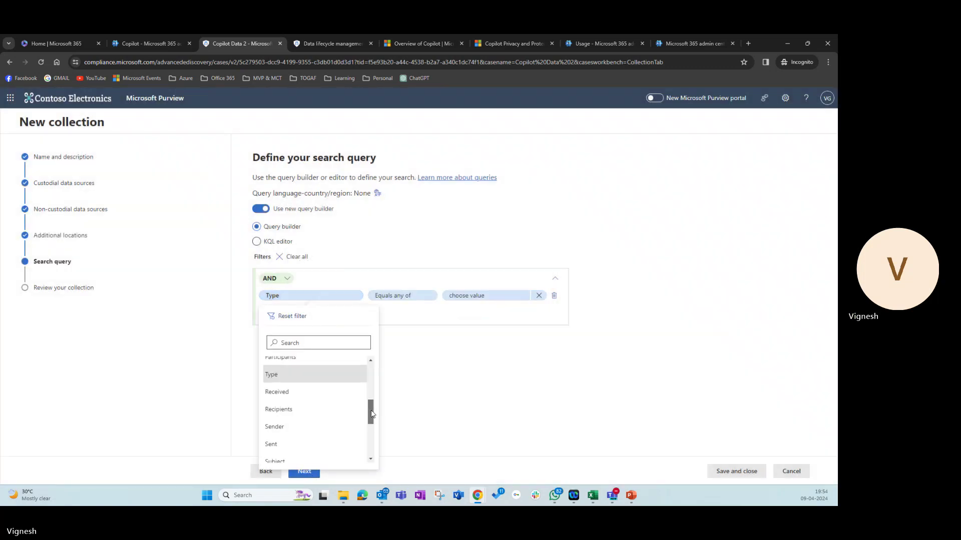
mouse_move(371, 412)
mouse_down()
mouse_move(372, 447)
mouse_move(371, 367)
mouse_move(373, 400)
mouse_up()
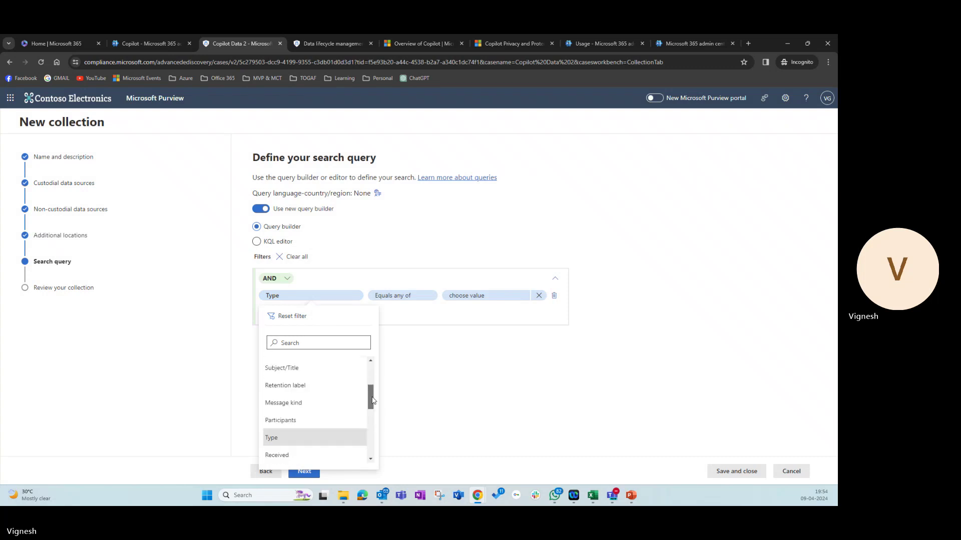
click(292, 431)
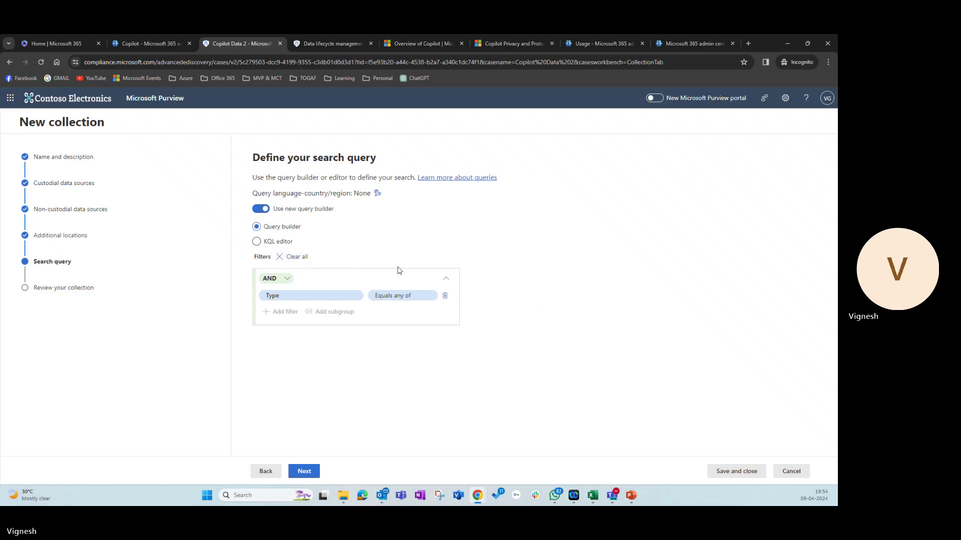
Step: Remove the existing filter and add a fresh Type filter with the "Equals any of" operator
click(444, 295)
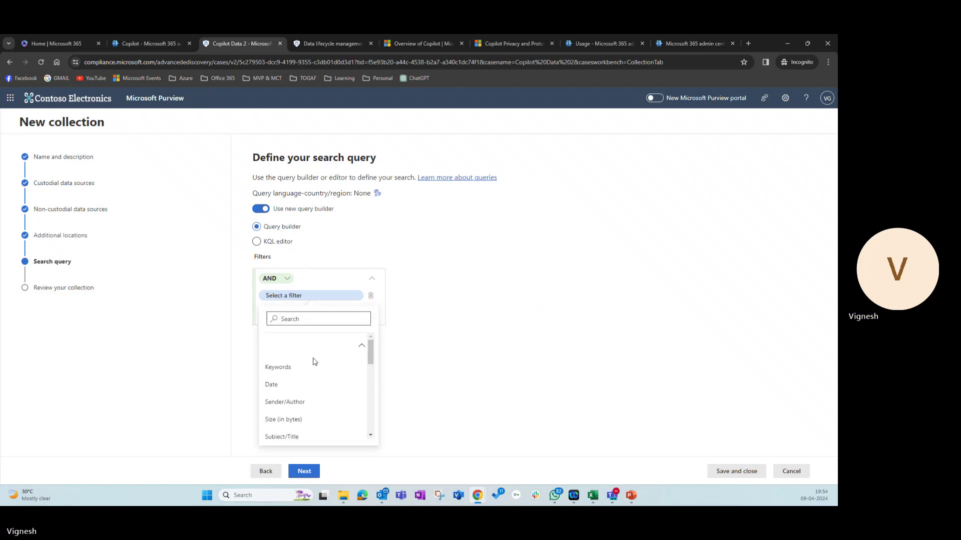
scroll(313, 361, down, 3)
scroll(312, 362, up, 1)
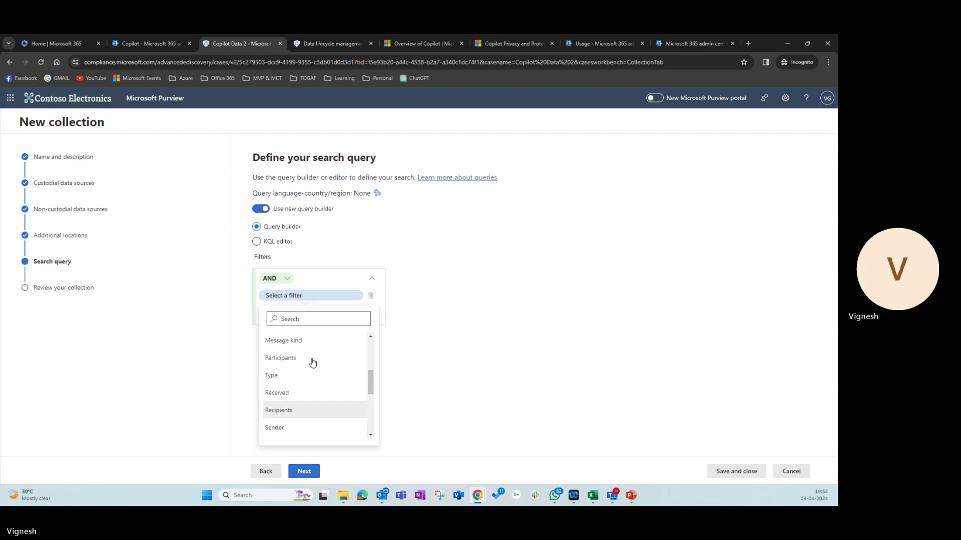
click(276, 376)
click(408, 295)
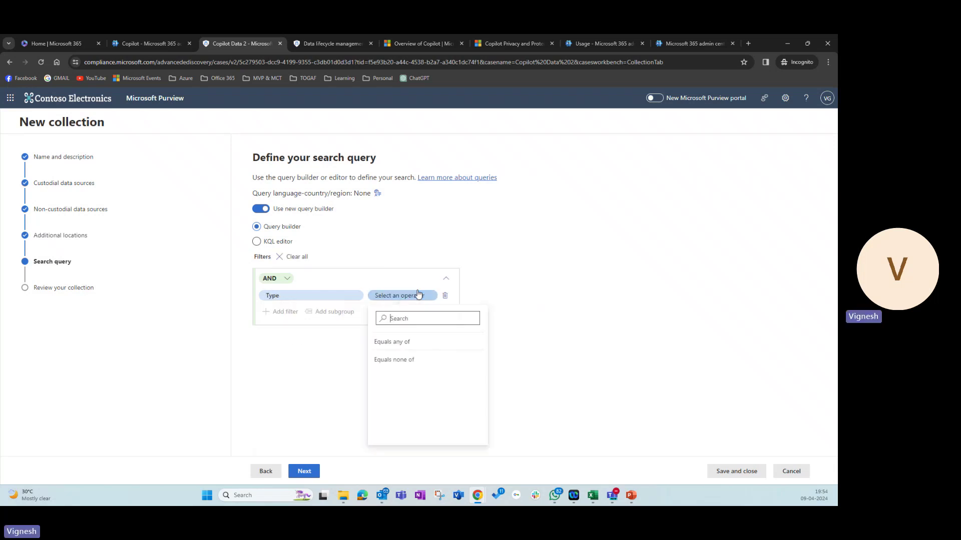
click(408, 342)
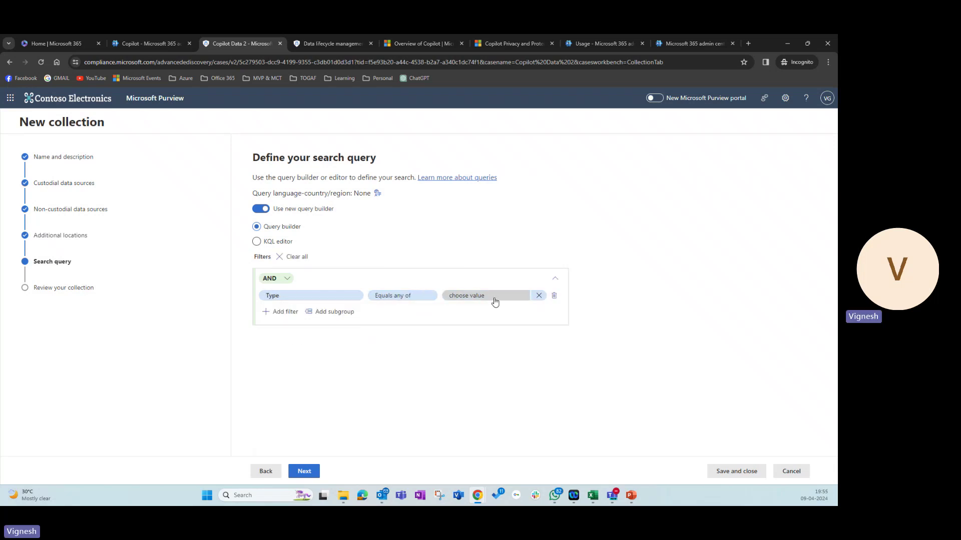
Step: Look up "copil" among the Type filter's values and apply Copilot activity as its value
click(495, 302)
text(cop)
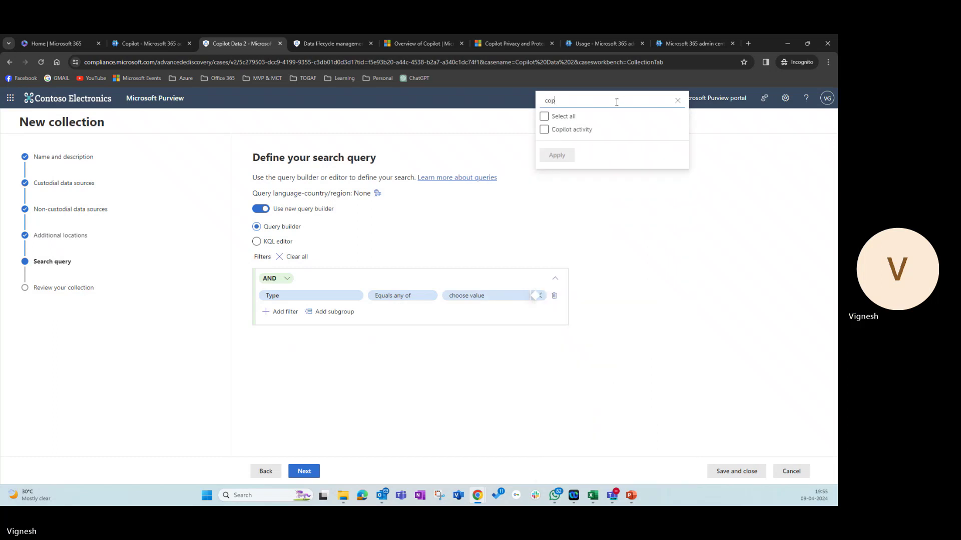
text(il)
click(573, 129)
click(557, 355)
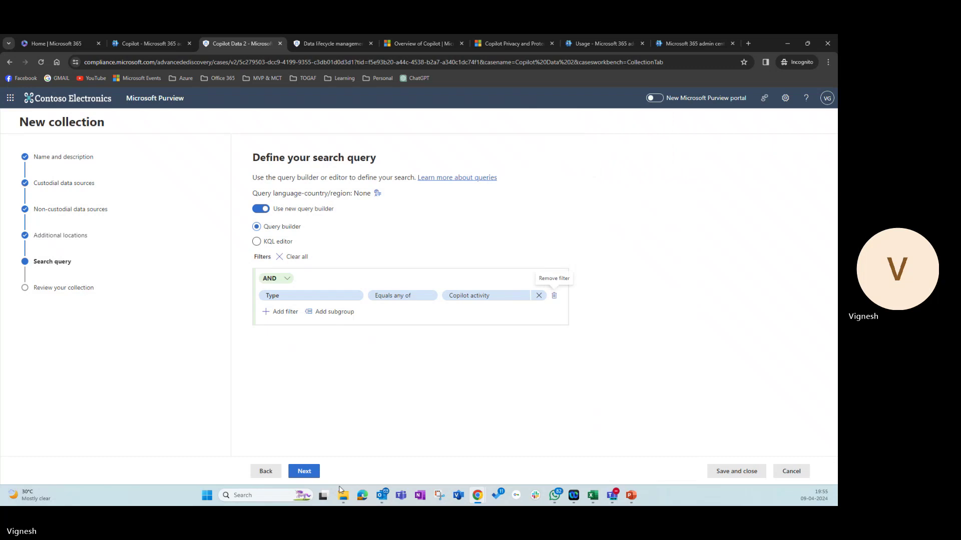
Step: Continue to the collection review, accept the dropped-filter notice, and look through the search criteria and data sources
click(306, 471)
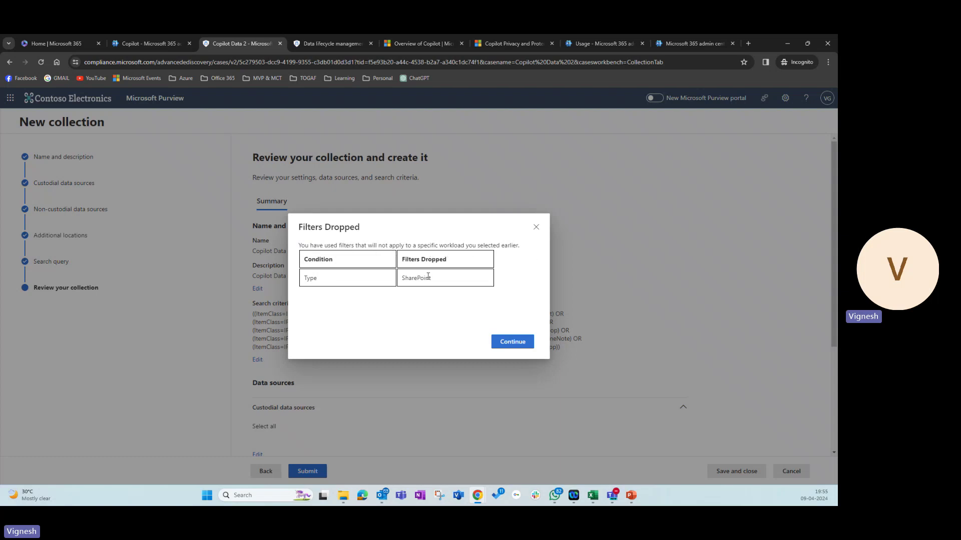
click(514, 347)
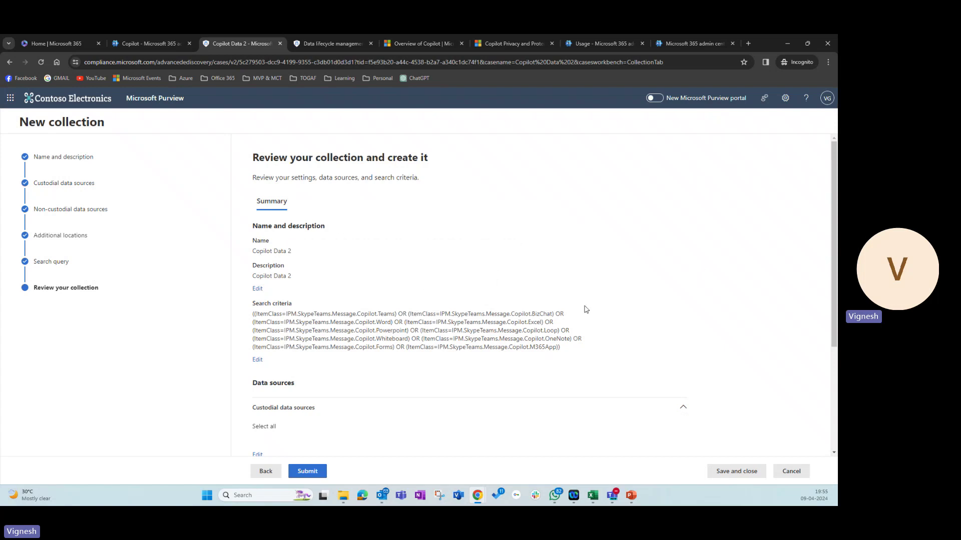
scroll(370, 359, down, 3)
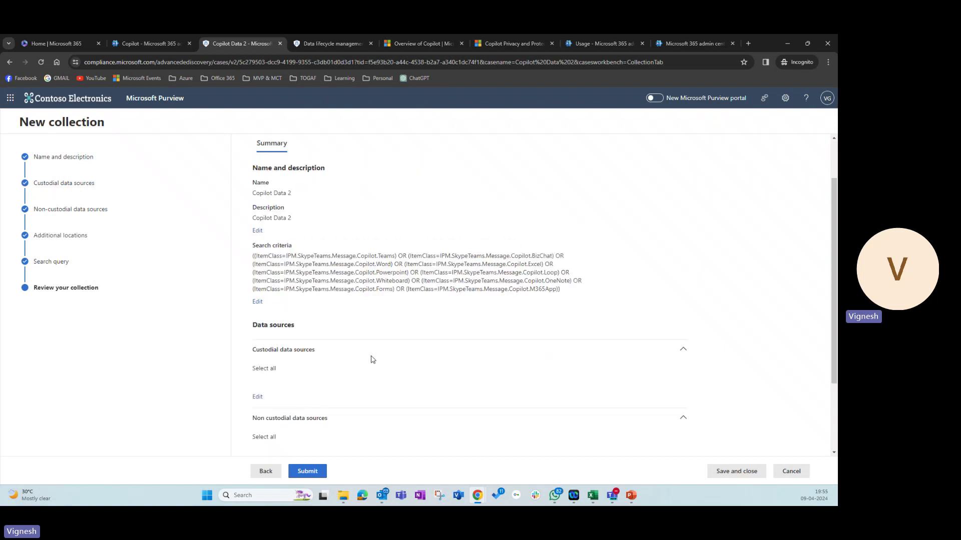
Step: Return to the search query, switch it to the KQL editor, and continue to the review, accepting the dropped-filter notice
click(271, 475)
click(256, 242)
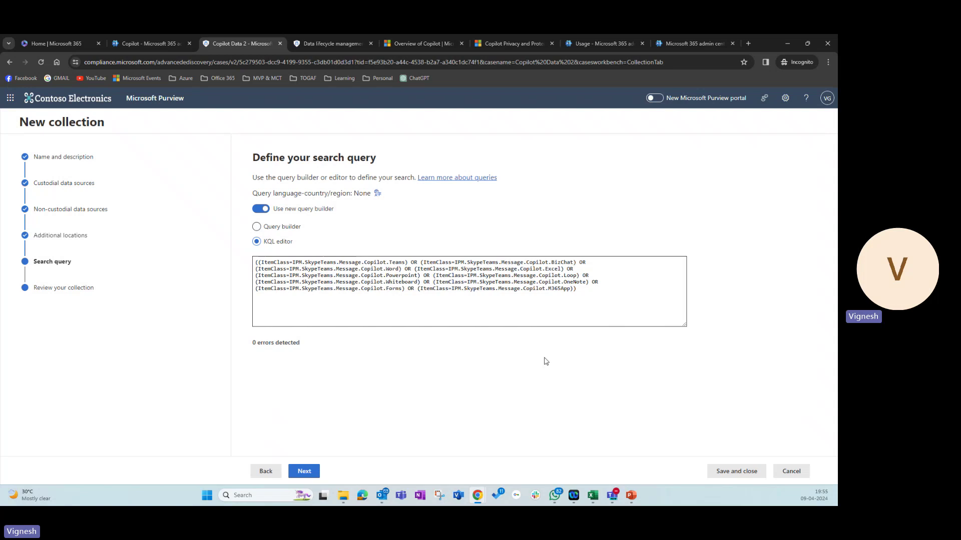
click(300, 471)
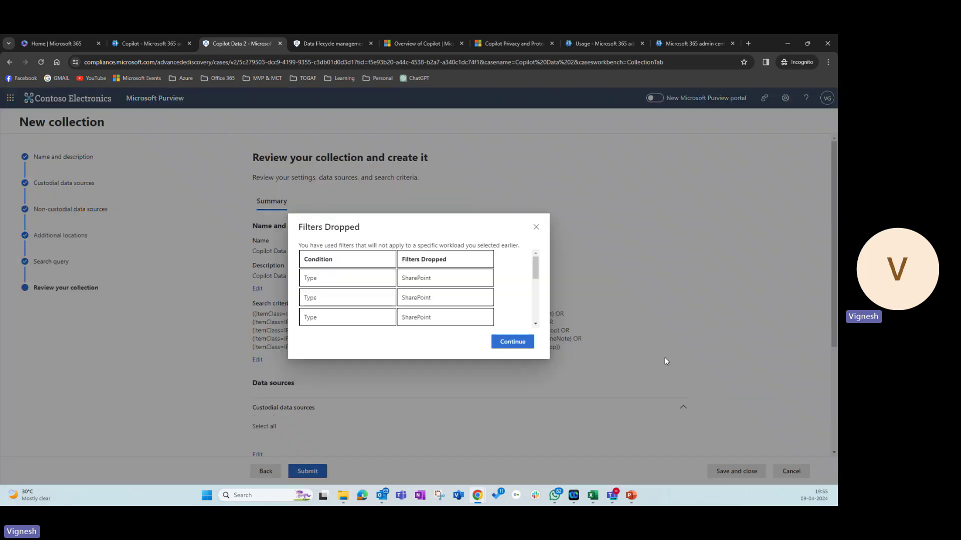
click(526, 341)
Step: Check the collection's data sources and additional locations in the summary, and submit the collection
scroll(448, 403, down, 2)
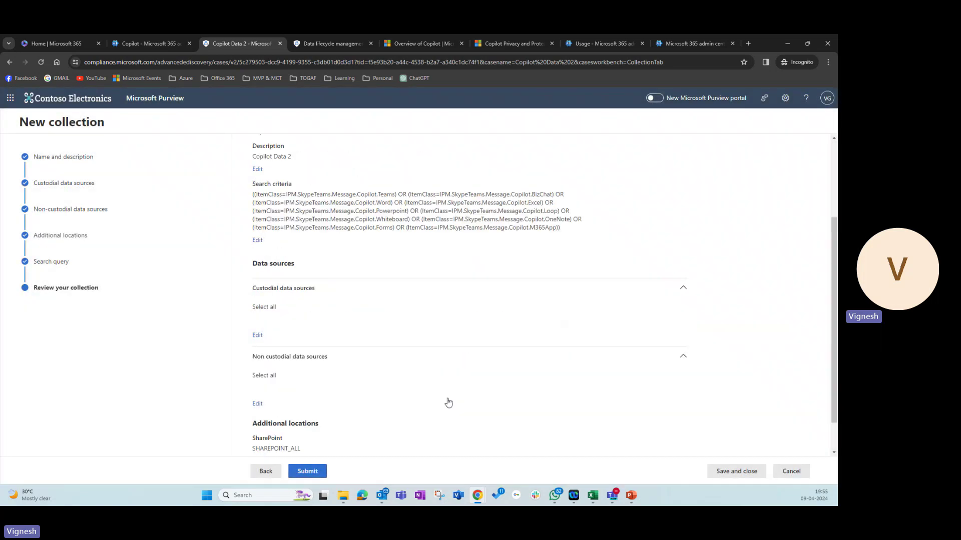
scroll(448, 403, down, 1)
click(316, 471)
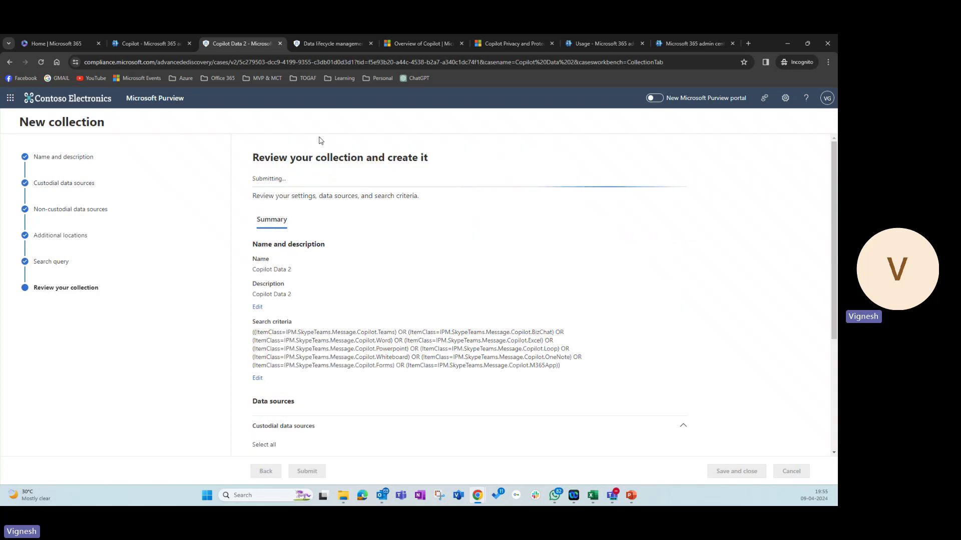
Step: Switch to Purview's Microsoft 365 data lifecycle management and view its overview and retention labels
click(168, 44)
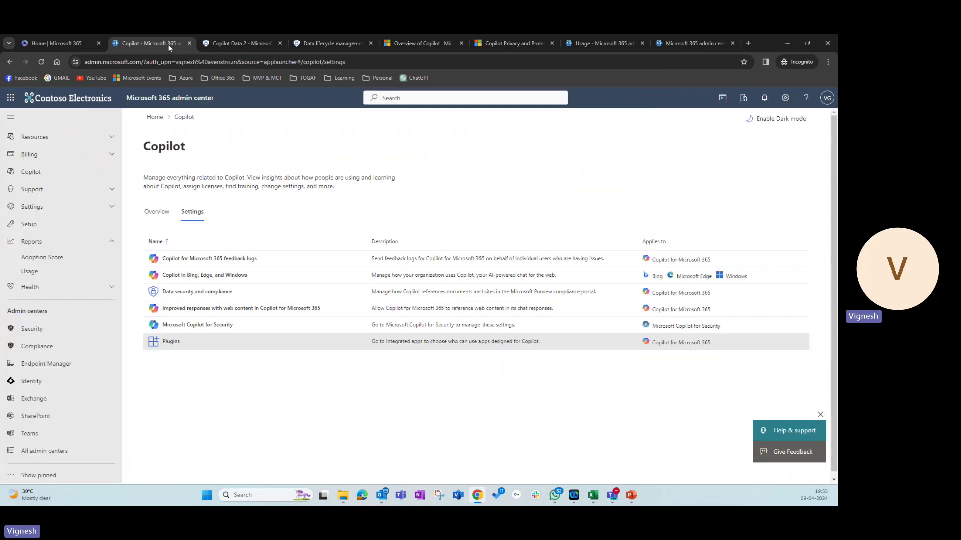
click(331, 45)
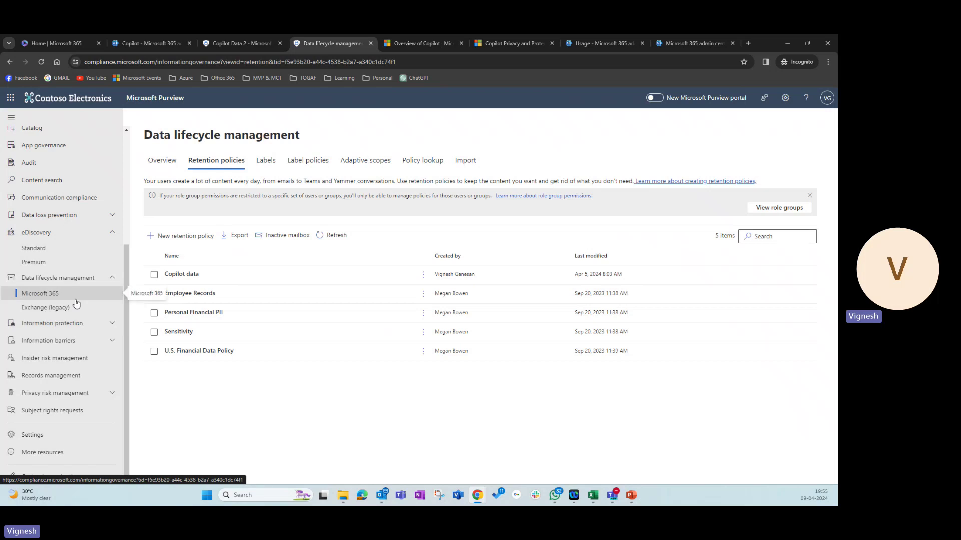
click(55, 294)
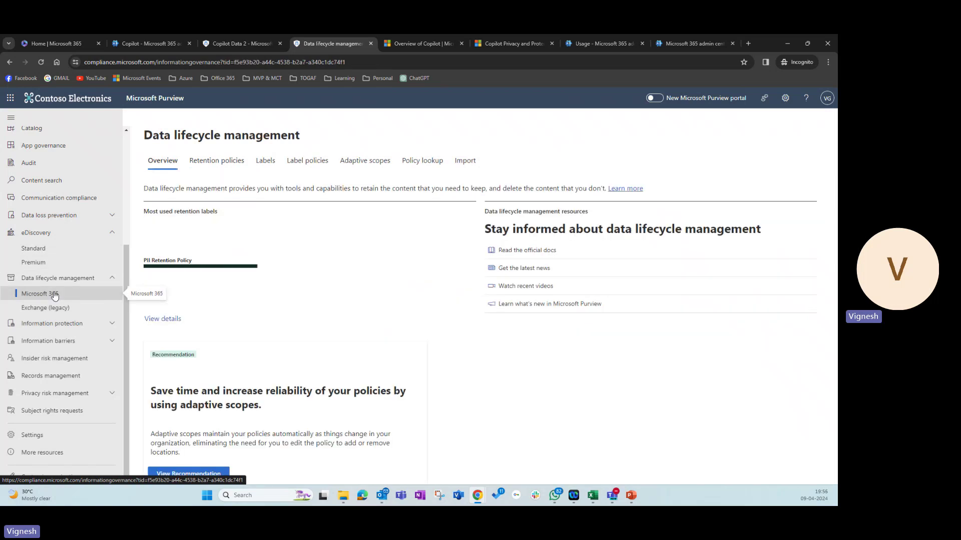
click(213, 161)
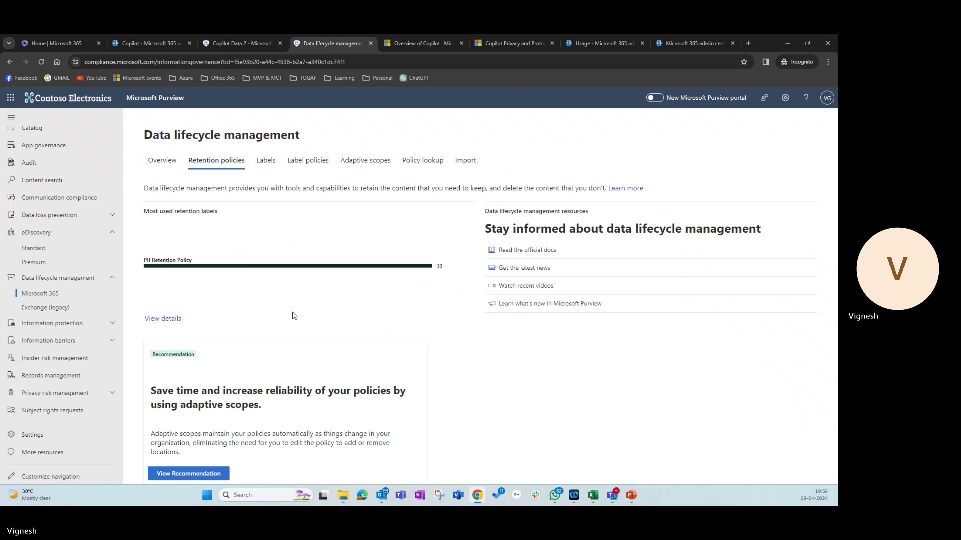
click(163, 161)
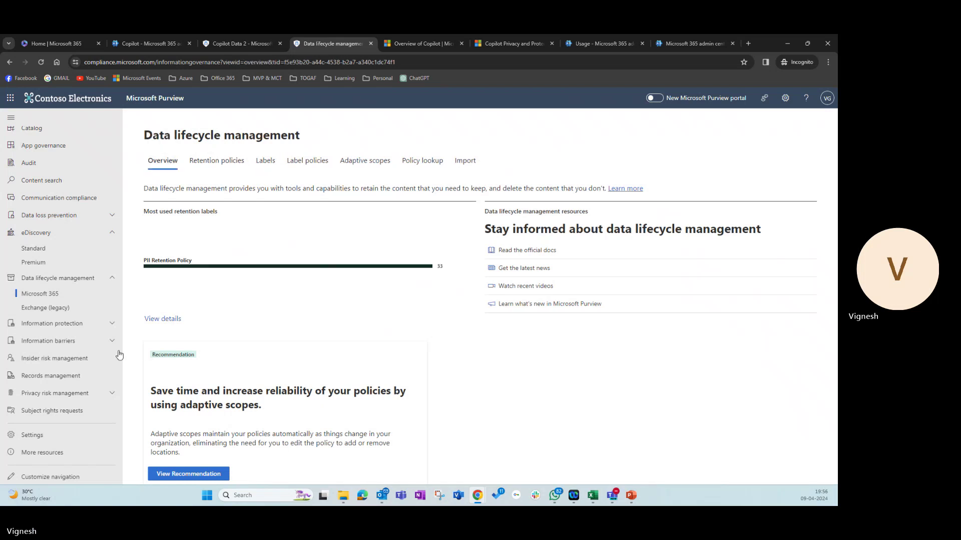
click(58, 298)
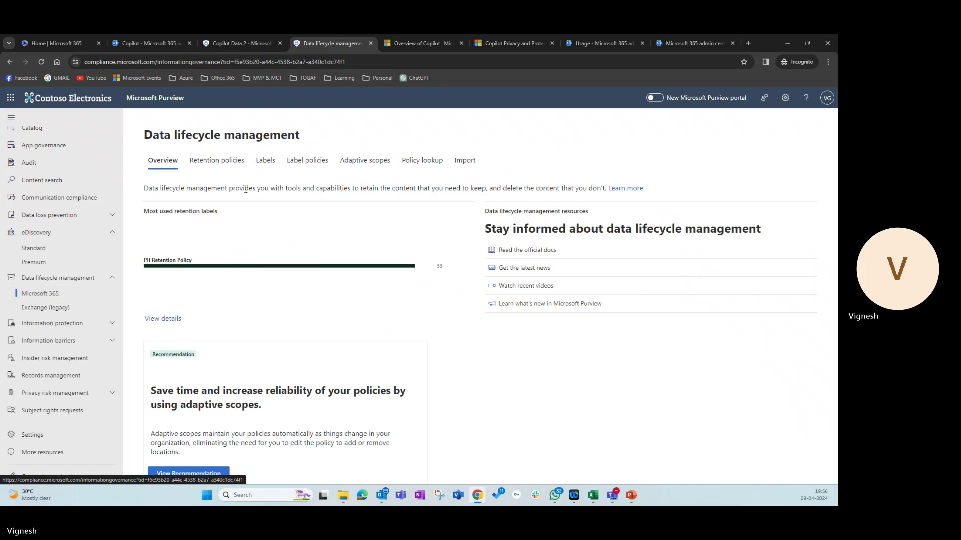
click(265, 160)
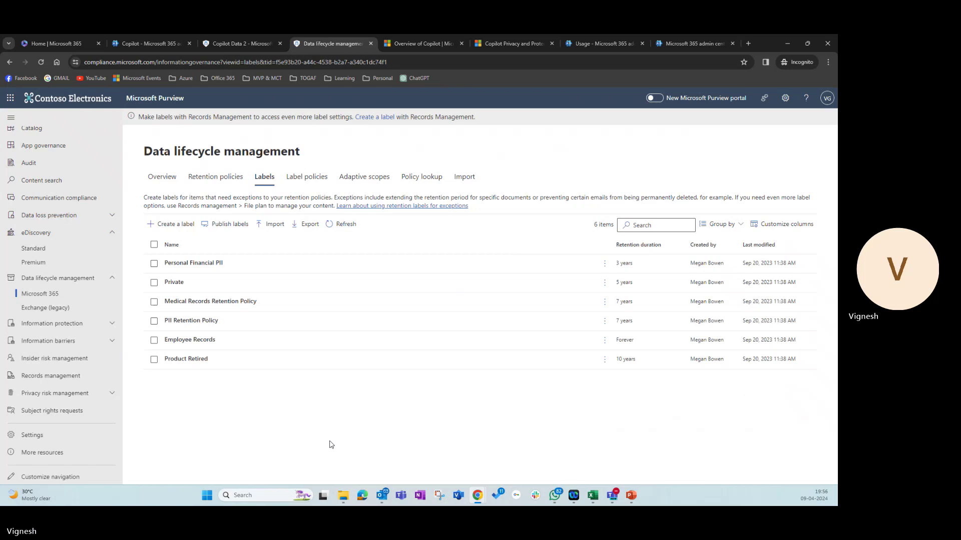
Step: Start a new retention policy with "Copilot Data" as both its name and description, and continue to the policy scope
click(211, 183)
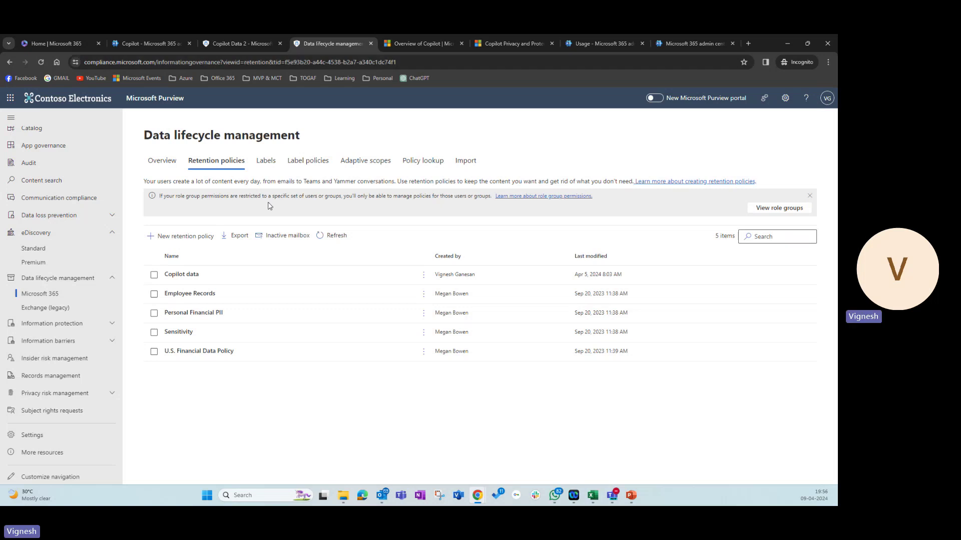
click(185, 236)
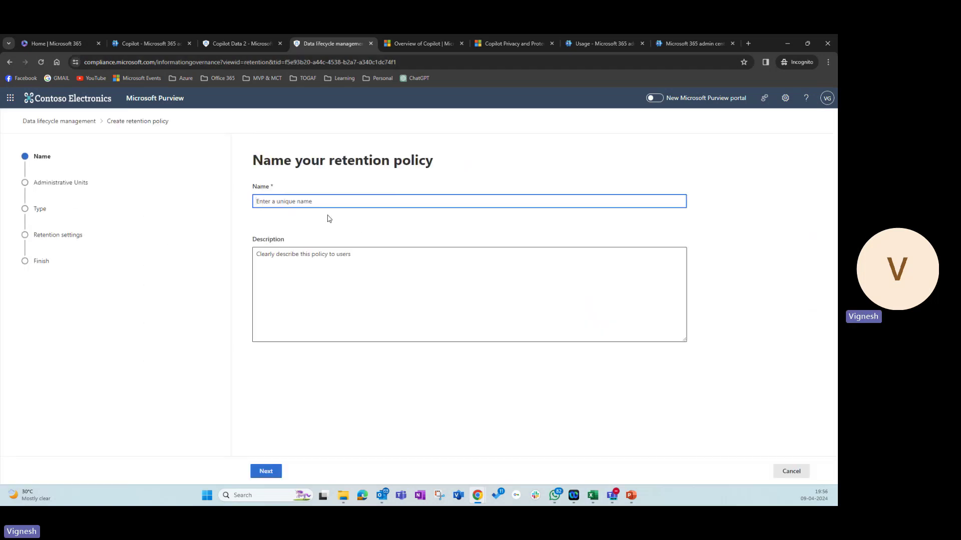
text(Copilot Data)
key(ctrl+a)
key(ctrl+c)
click(351, 278)
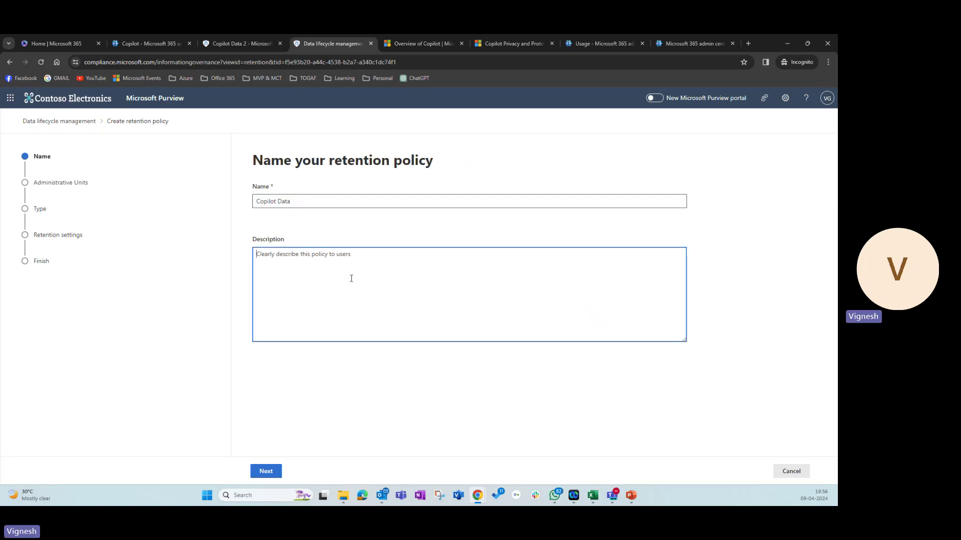
key(ctrl+v)
click(266, 472)
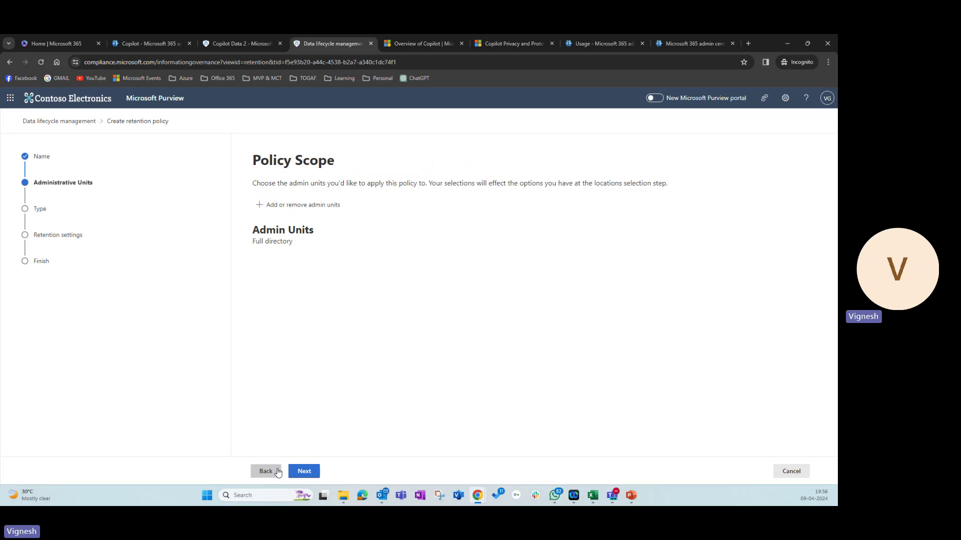
Step: Keep the full directory as the policy's scope, choose the Static policy type, and continue to the locations
click(304, 470)
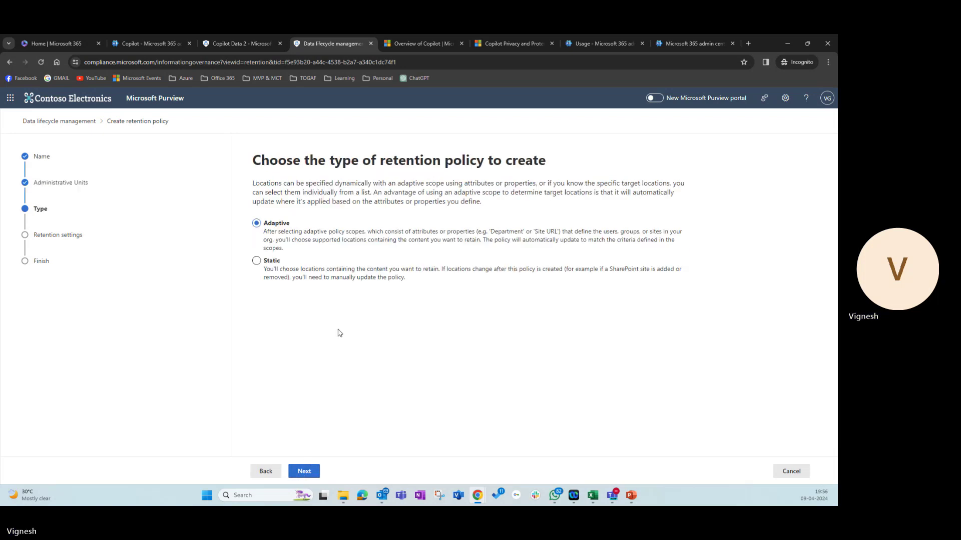
click(256, 261)
click(302, 471)
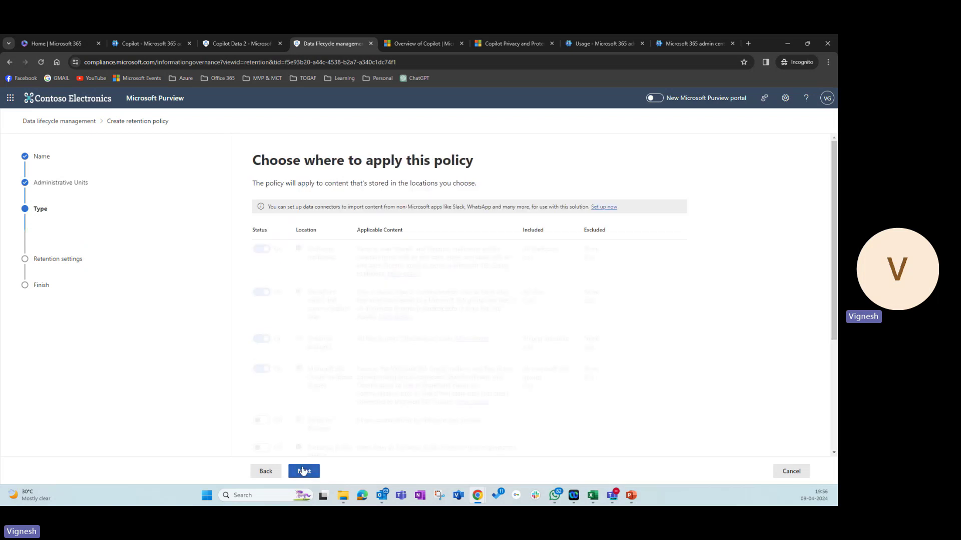
Step: Apply the policy to Teams chats and Copilot interactions for all users, and continue to the retention settings
scroll(729, 319, down, 1)
scroll(727, 319, down, 3)
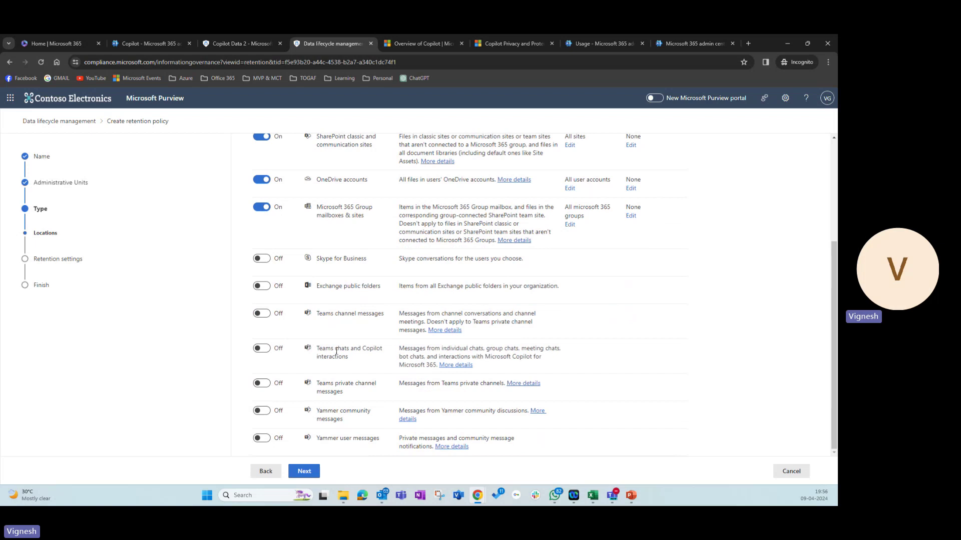
click(263, 348)
scroll(511, 353, up, 2)
scroll(510, 354, down, 2)
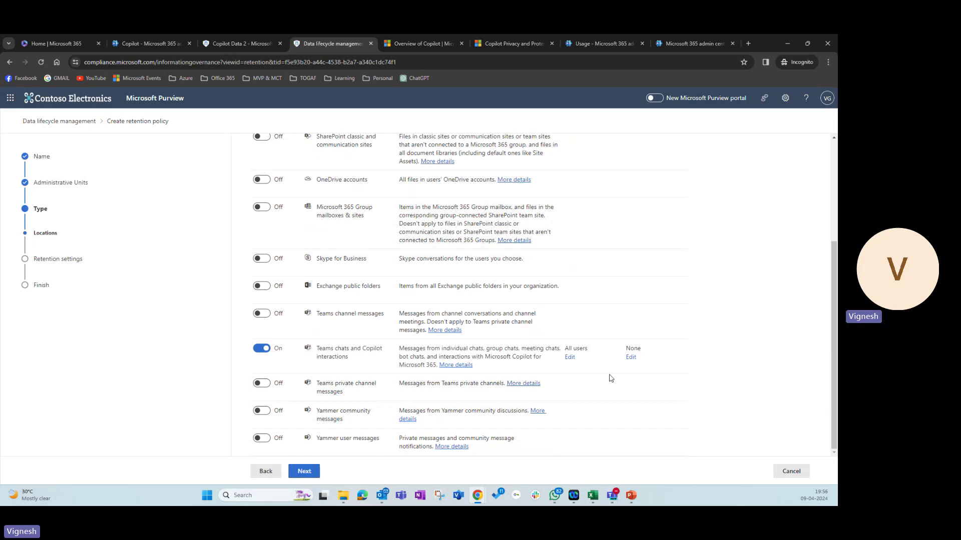
click(306, 471)
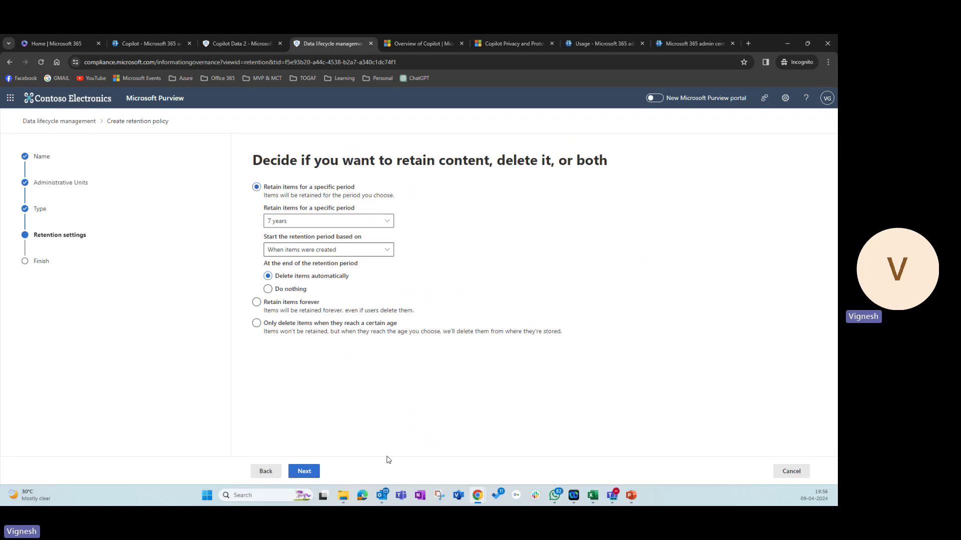
Step: Try to submit the Copilot Data retention policy, retaining items for 7 years from creation and deleting them automatically at the end
click(306, 473)
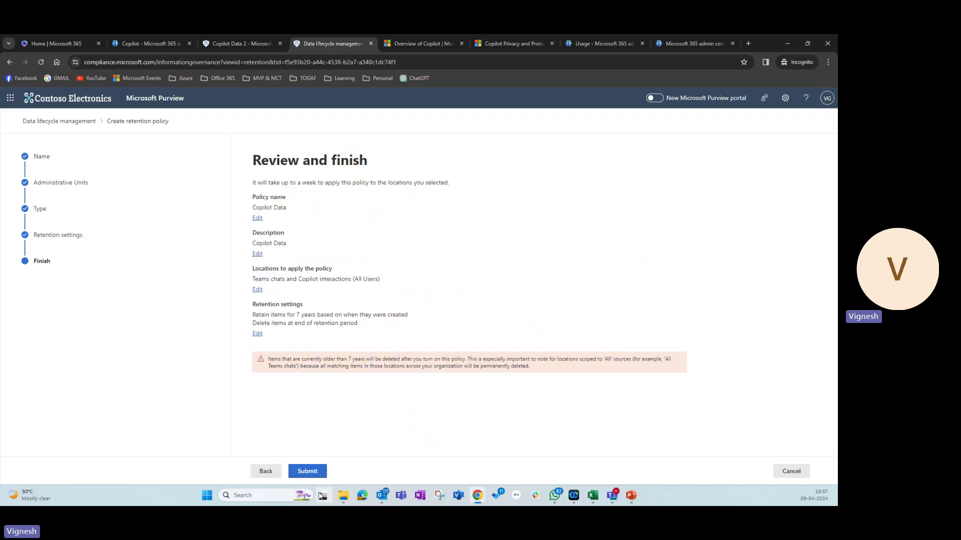
click(320, 473)
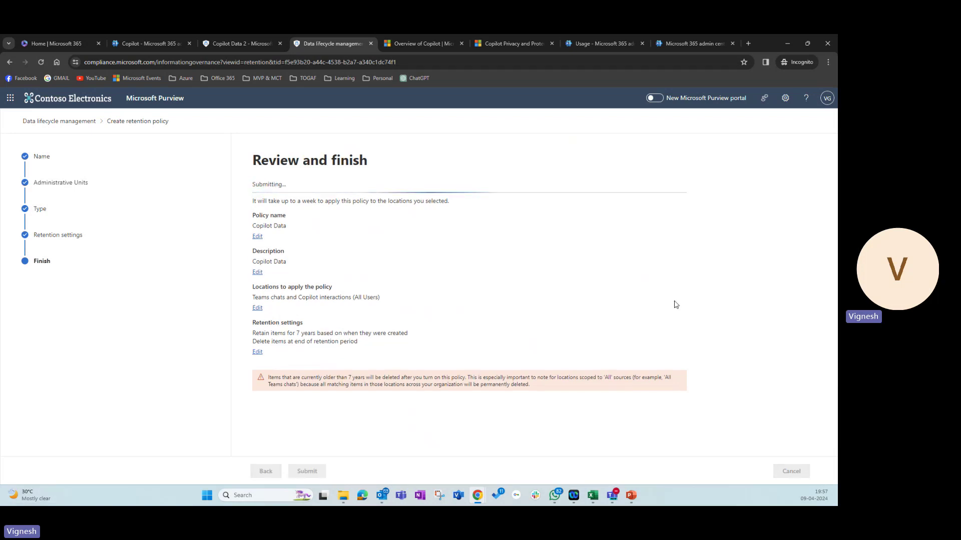
click(235, 41)
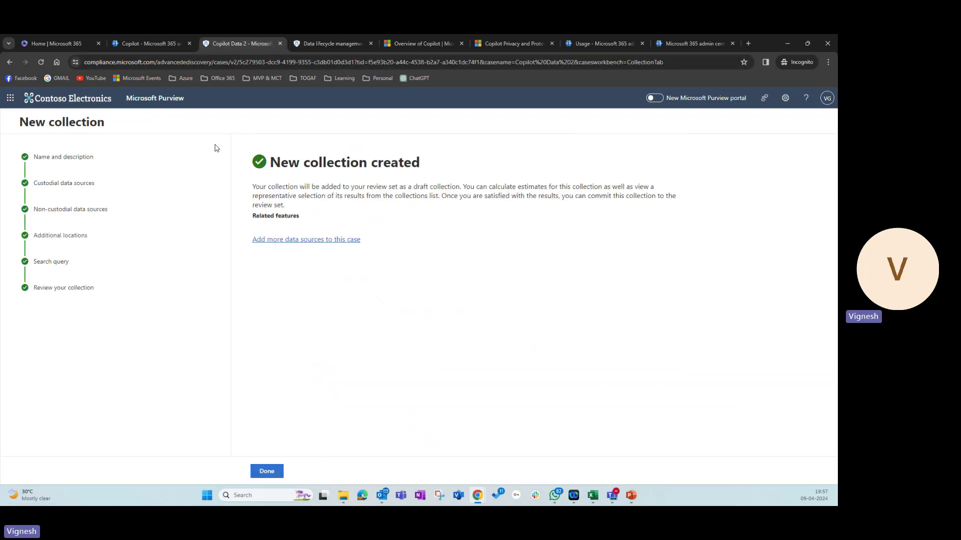
click(160, 41)
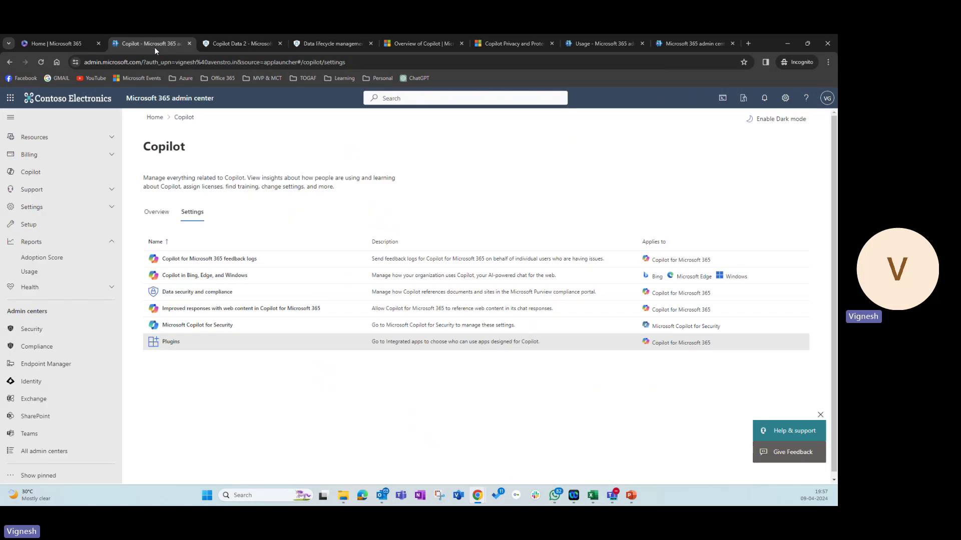
click(330, 45)
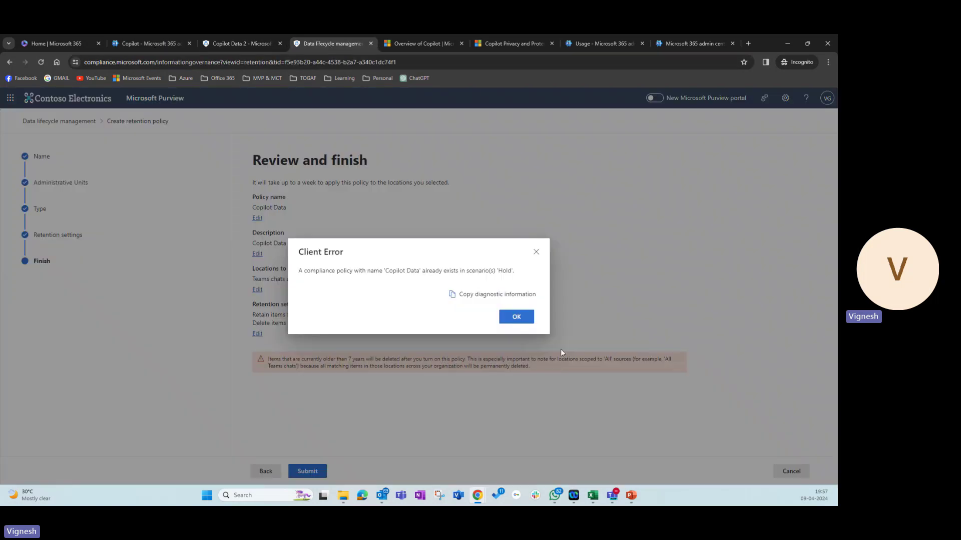
click(518, 319)
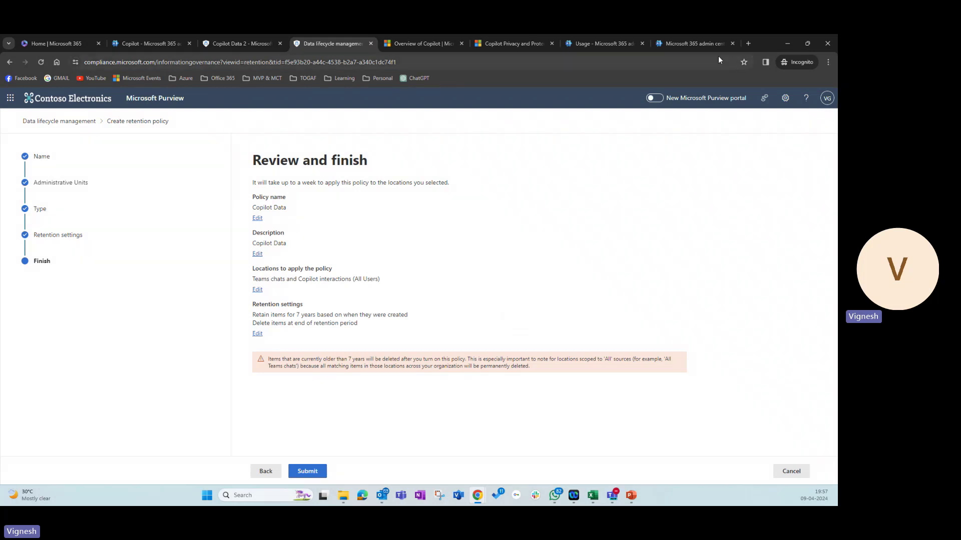
Step: Go from the Microsoft 365 admin center to the Purview compliance portal and view the Communication compliance policies
click(696, 46)
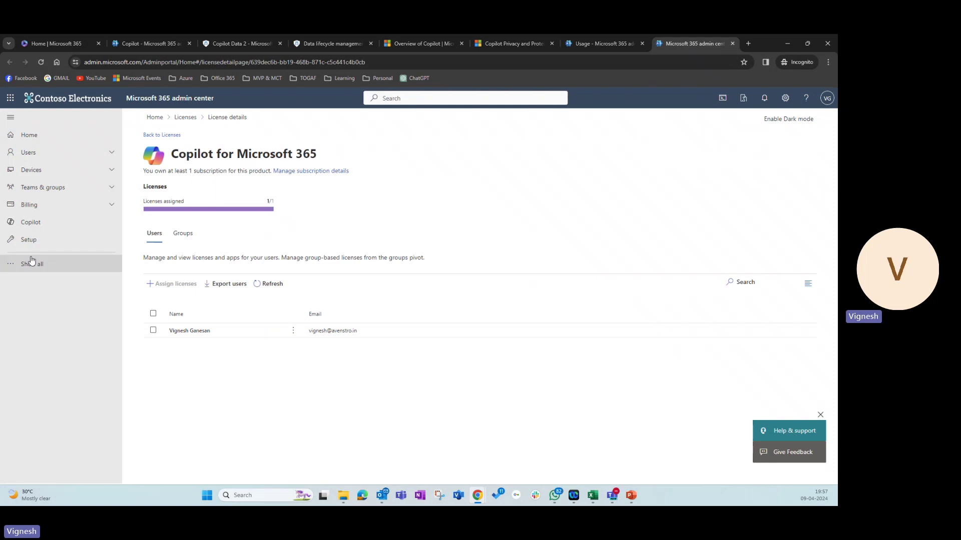
scroll(40, 300, down, 1)
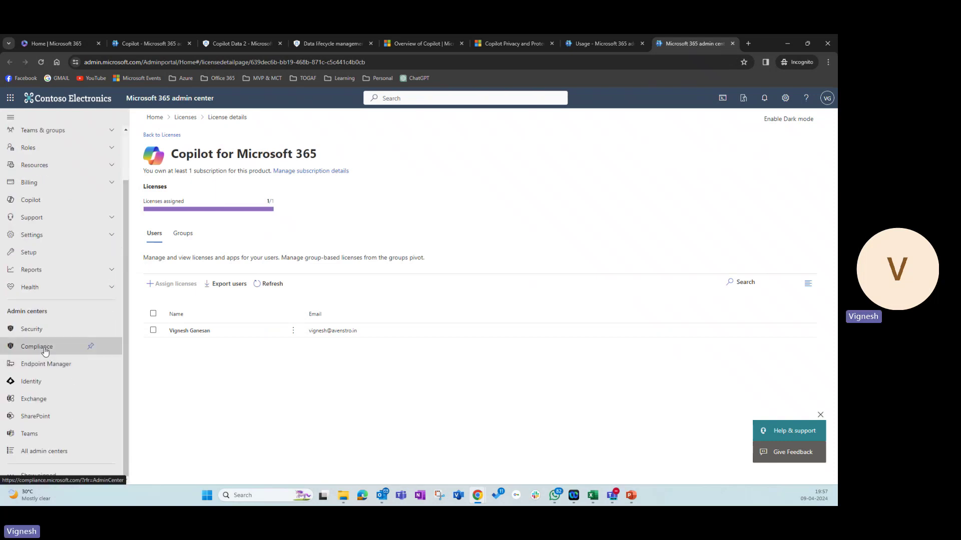
click(75, 346)
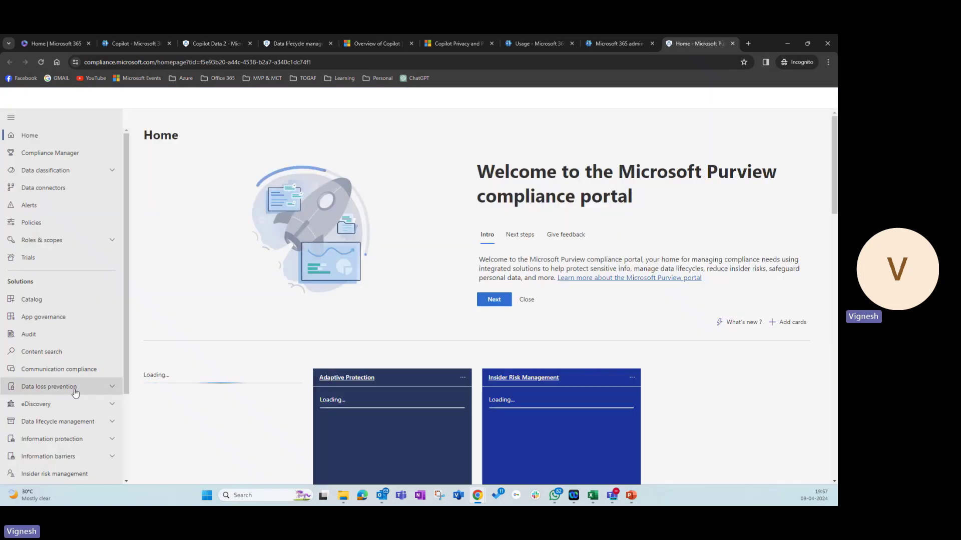
click(59, 369)
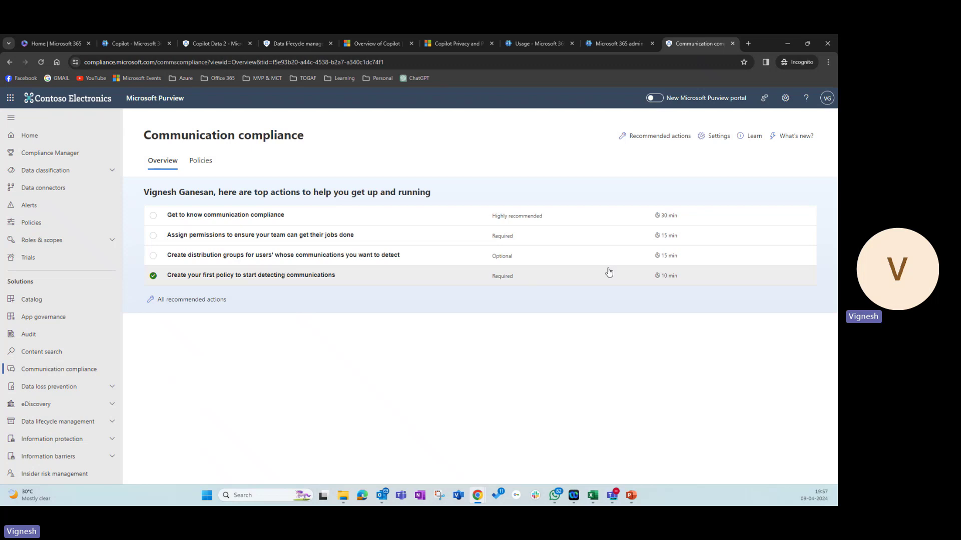
click(204, 167)
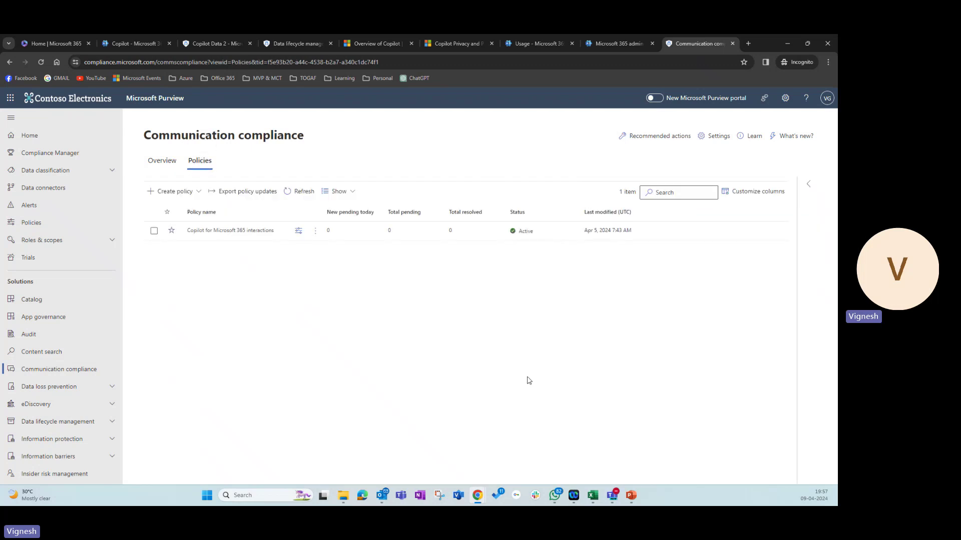
Step: Review the settings of the Detect Copilot for Microsoft 365 interactions policy template, and close it without creating a policy
click(198, 193)
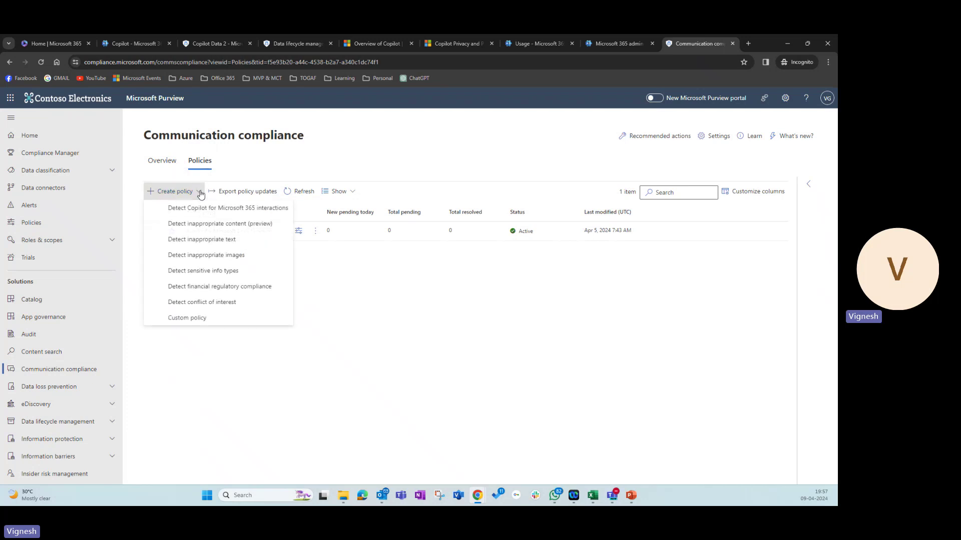
click(213, 208)
scroll(701, 315, down, 2)
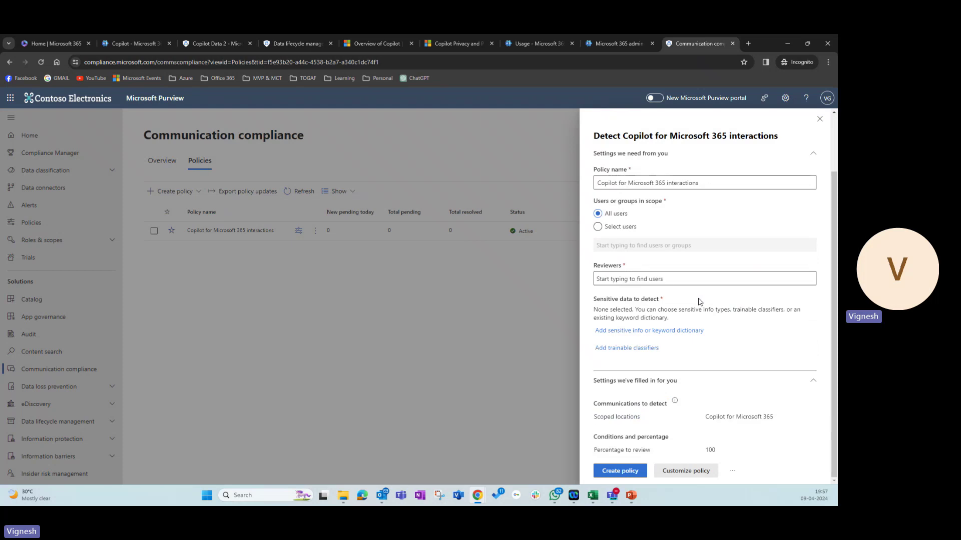
scroll(700, 305, up, 2)
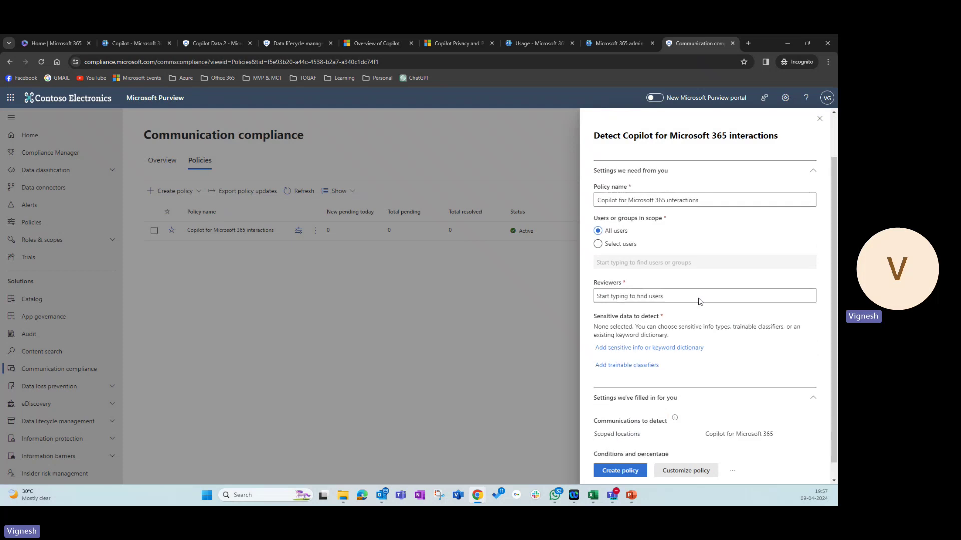
click(820, 119)
Step: Switch to the PowerPoint presentation, start the slide show from the Copilot admin center slide, and advance to the Thank You slide
click(629, 495)
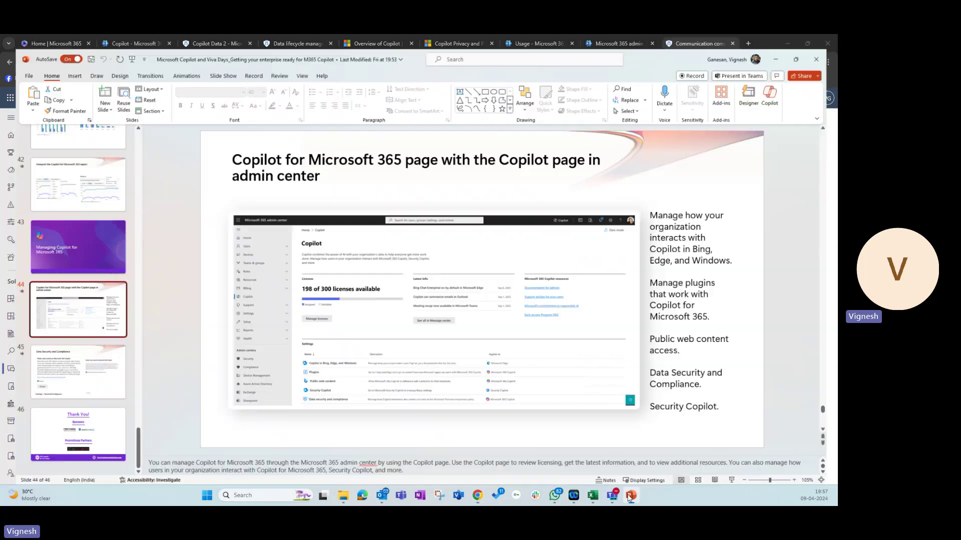
click(739, 482)
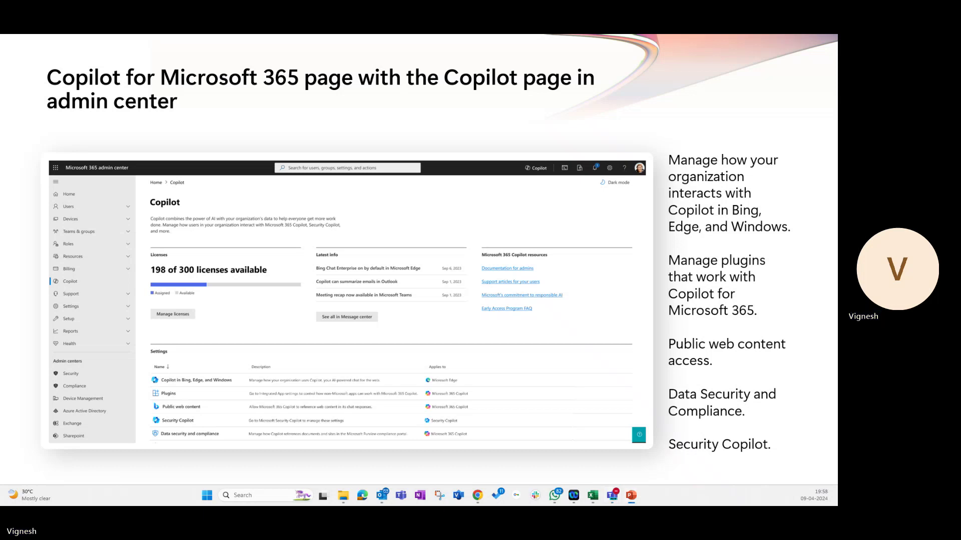
key(Right)
key(Right)
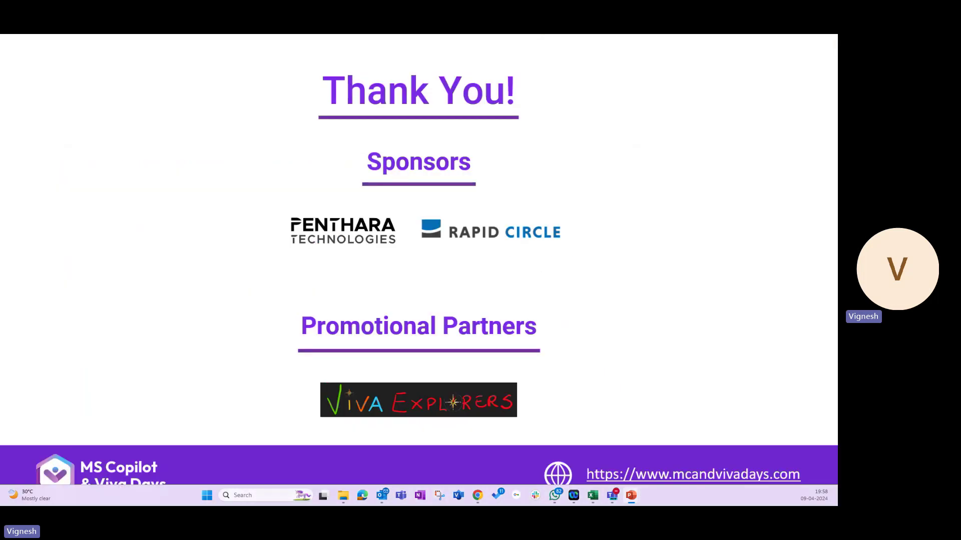